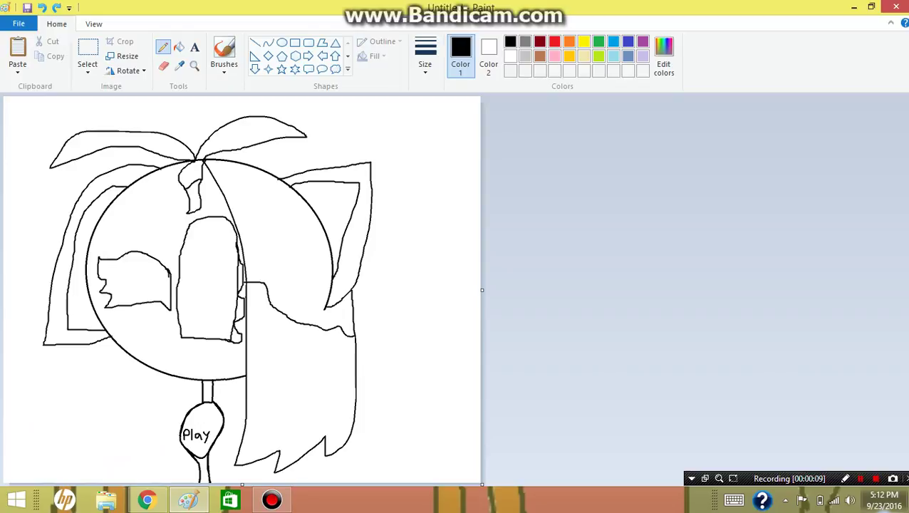
# - Draw a small pointed beak shape at the chin and a slanted black line dividing the tall eye lengthwise
pyautogui.moveTo(190, 362)
pyautogui.mouseDown()
pyautogui.moveTo(176, 373)
pyautogui.moveTo(216, 374)
pyautogui.mouseUp()
pyautogui.click(268, 43)
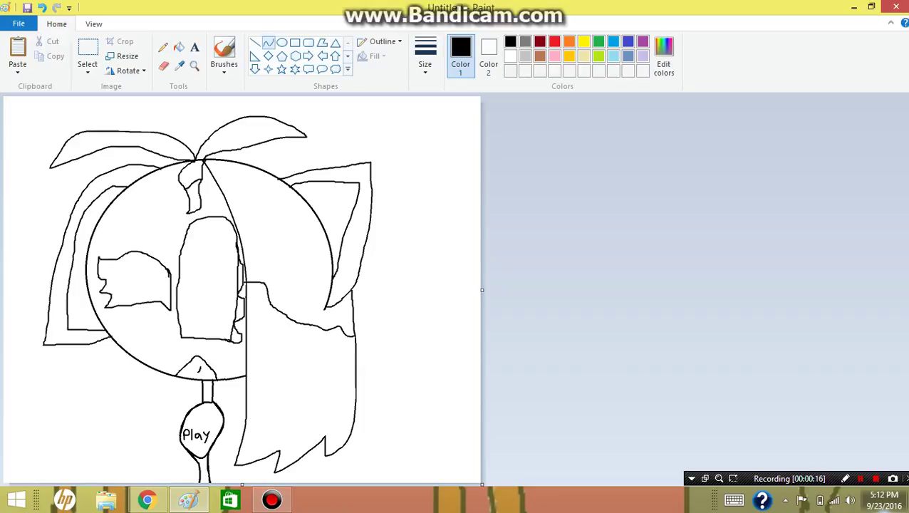
pyautogui.moveTo(221, 215); pyautogui.dragTo(210, 339)
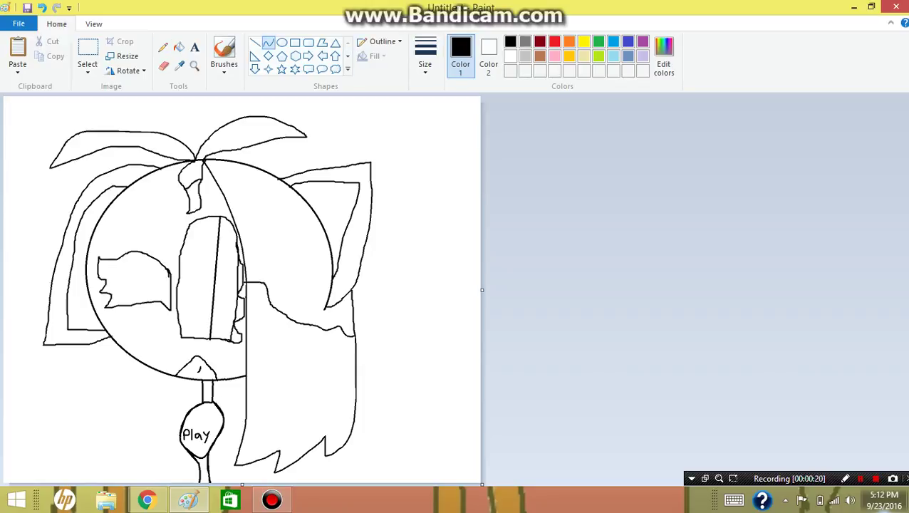
# - Draw two small turquoise-blue outlined circles as cheeks, one on each side of the beak
pyautogui.click(282, 43)
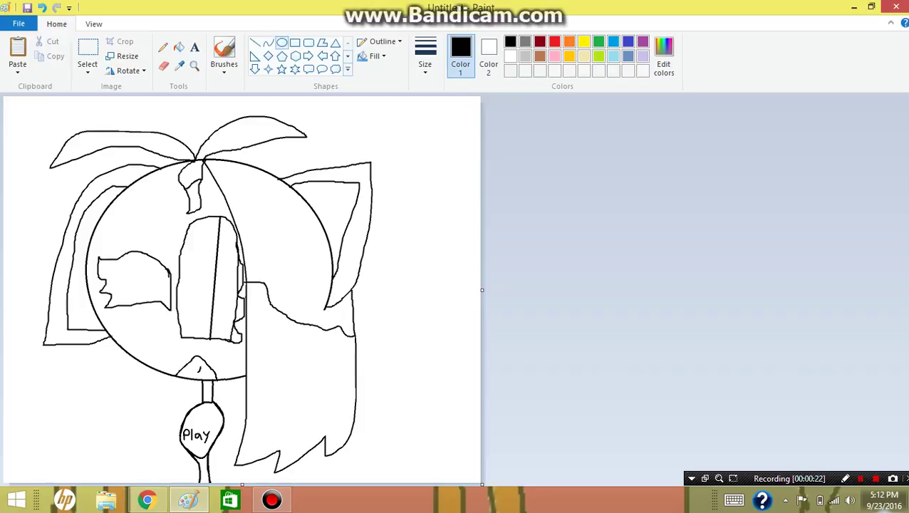
pyautogui.click(613, 42)
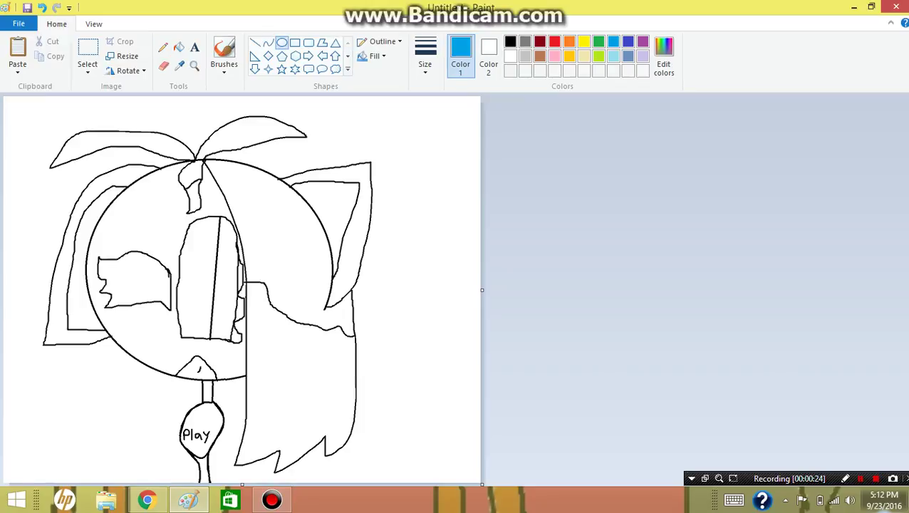
pyautogui.moveTo(151, 348)
pyautogui.mouseDown()
pyautogui.moveTo(173, 367)
pyautogui.moveTo(233, 375)
pyautogui.mouseUp()
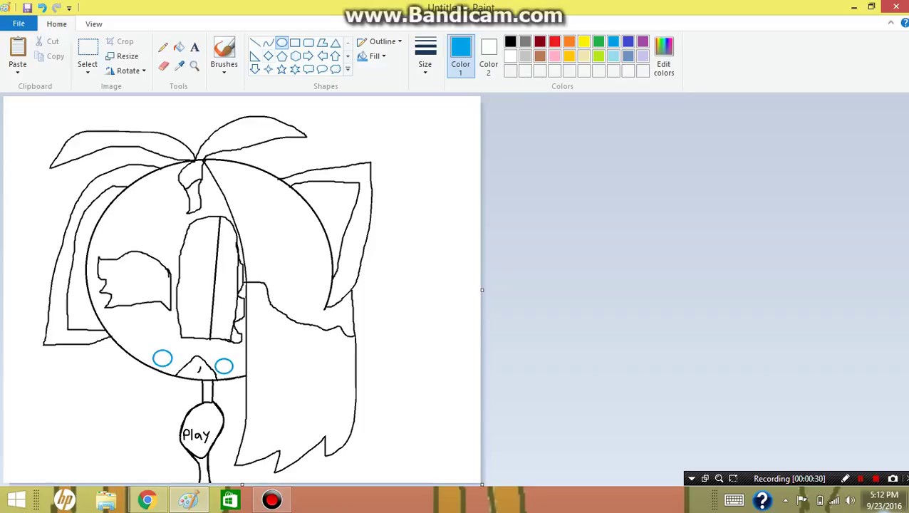
# - Draw a small yellow five-point star on the body above the word "Play"
pyautogui.click(281, 69)
pyautogui.click(584, 41)
pyautogui.moveTo(215, 405); pyautogui.dragTo(190, 428)
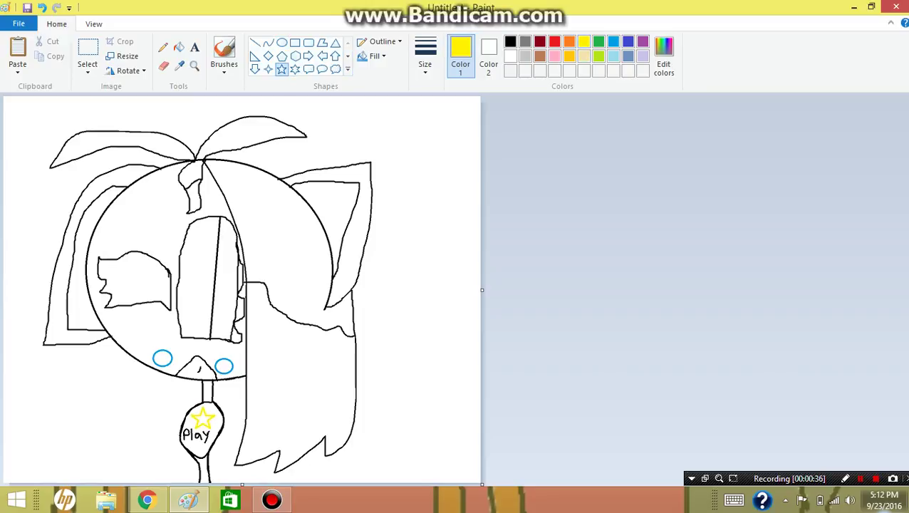
# - Widen the canvas into the empty area beside the drawing and paste in the picture file "New art style"
pyautogui.click(162, 47)
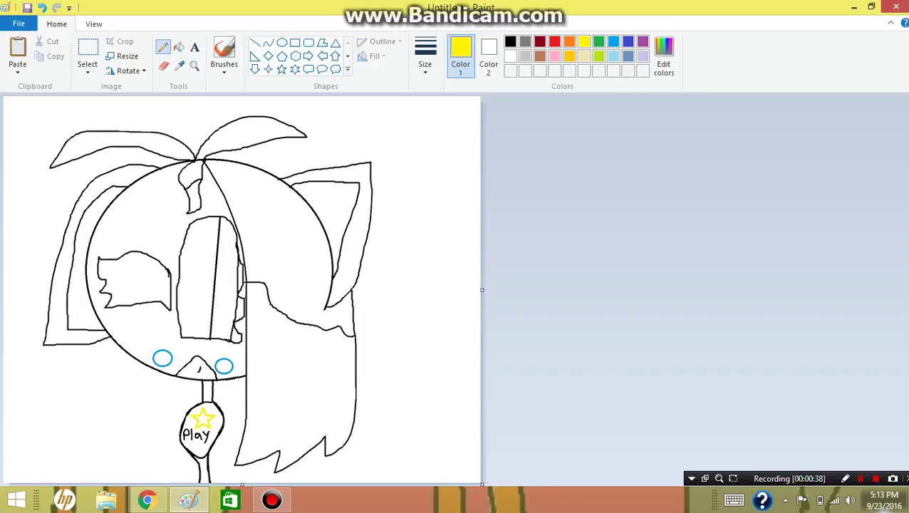
pyautogui.moveTo(482, 289); pyautogui.dragTo(665, 290)
pyautogui.click(18, 67)
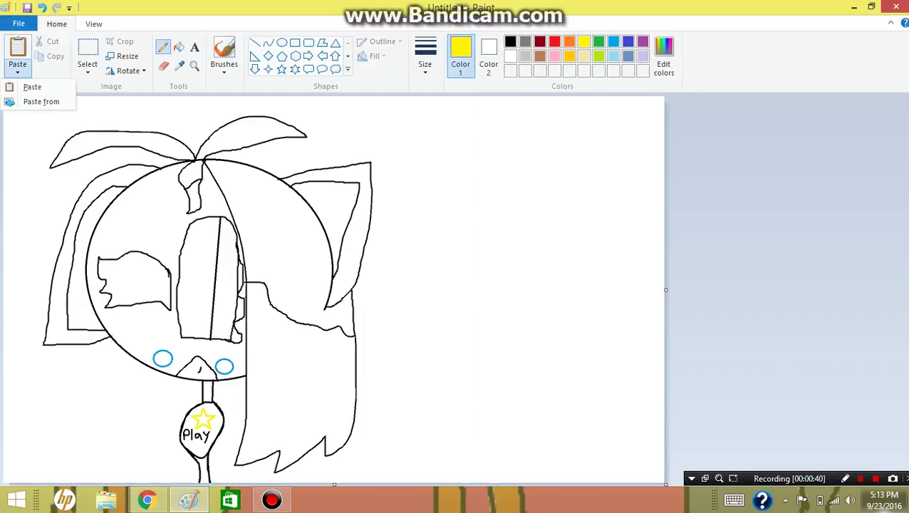
pyautogui.click(41, 101)
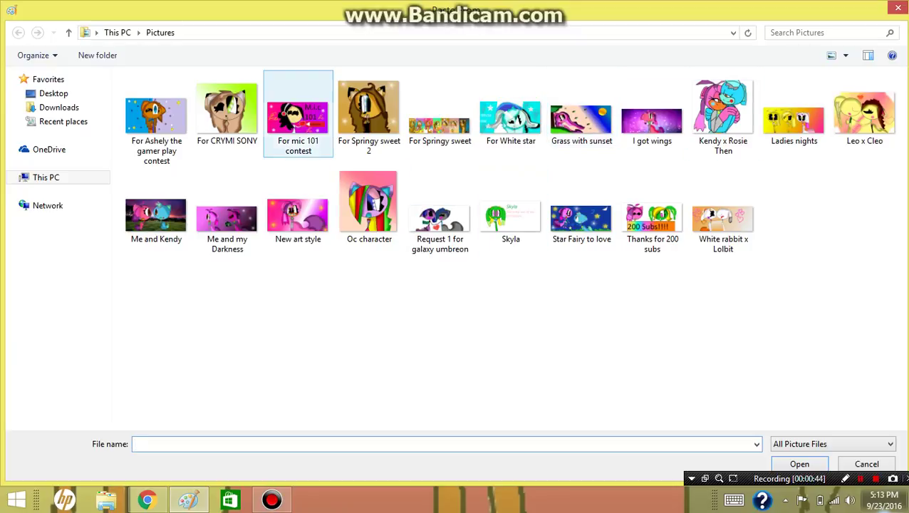
pyautogui.click(298, 213)
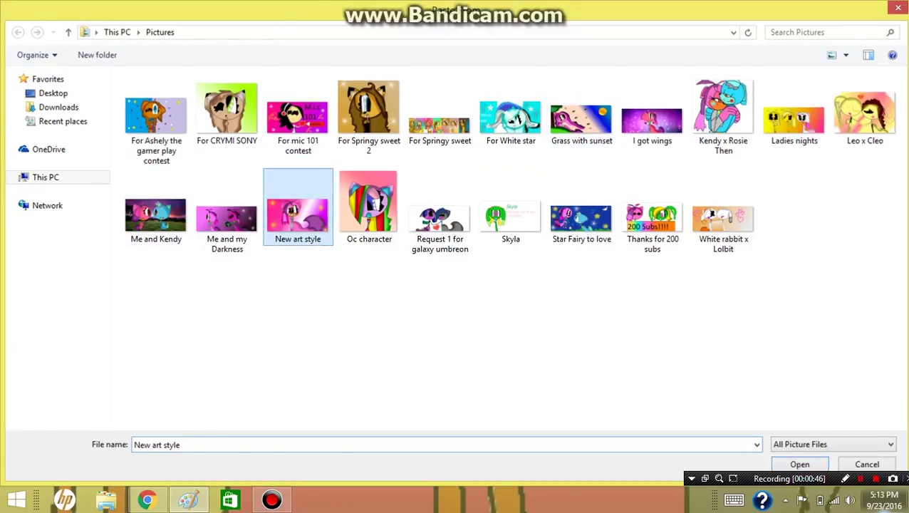
pyautogui.press('Return')
# - Shrink the pasted reference picture and place it in the blank canvas area beside the character's hair
pyautogui.moveTo(297, 213); pyautogui.dragTo(393, 158)
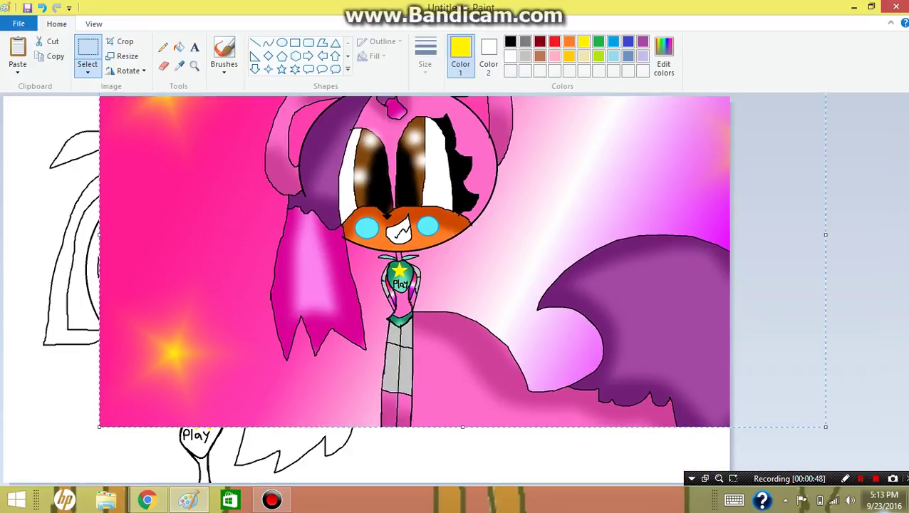
pyautogui.moveTo(99, 427); pyautogui.dragTo(465, 294)
pyautogui.click(434, 328)
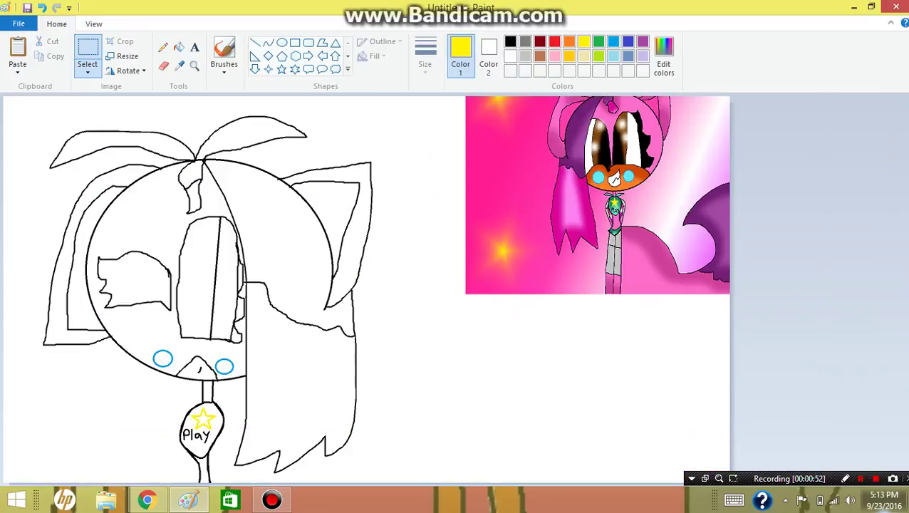
pyautogui.hotkey('ctrl', 'z')
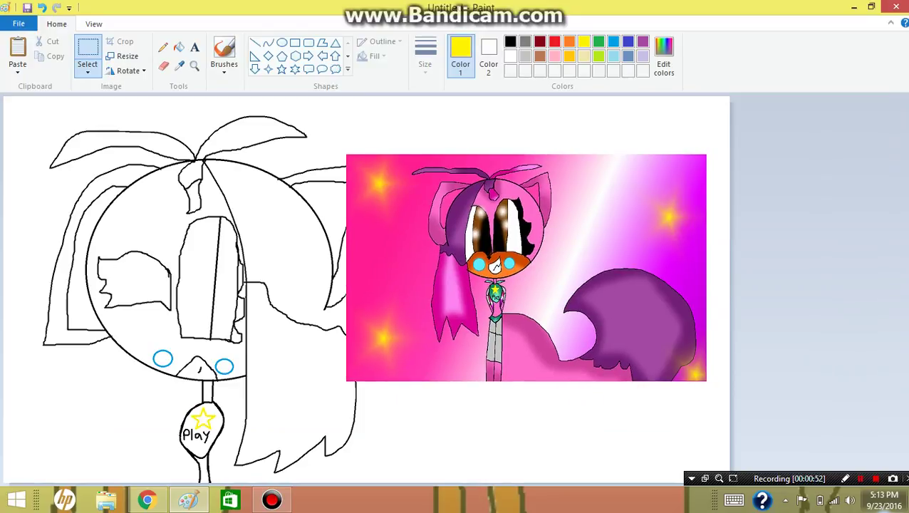
pyautogui.moveTo(526, 268); pyautogui.dragTo(484, 288)
pyautogui.moveTo(663, 400); pyautogui.dragTo(506, 383)
pyautogui.moveTo(406, 278); pyautogui.dragTo(524, 240)
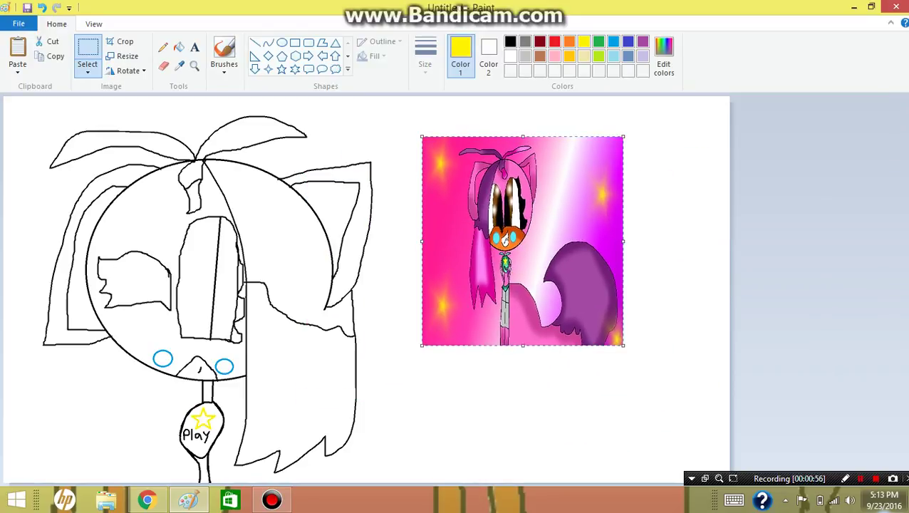
pyautogui.moveTo(421, 346); pyautogui.dragTo(476, 312)
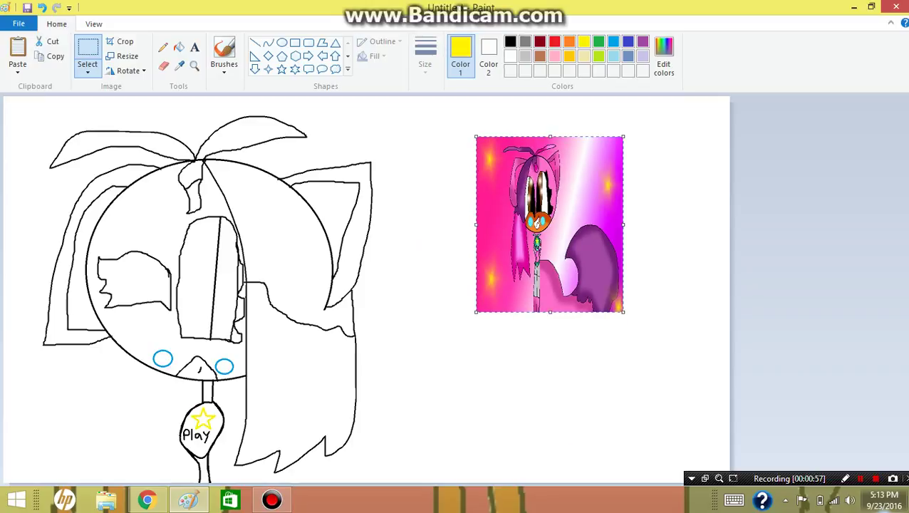
pyautogui.click(435, 303)
# - Sample the purple of the reference picture's tail and fill the left tuft, upper forehead lock and large upper hair section
pyautogui.click(179, 65)
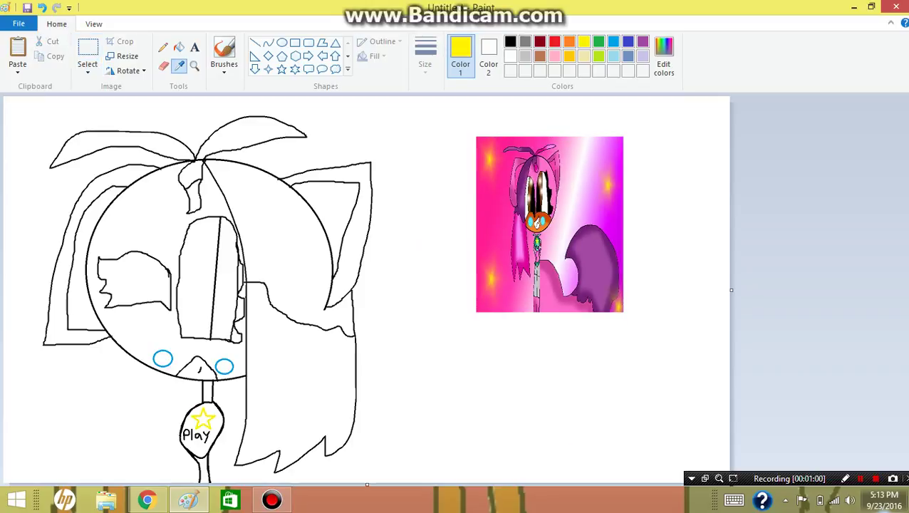
pyautogui.click(591, 248)
pyautogui.click(178, 47)
pyautogui.click(136, 141)
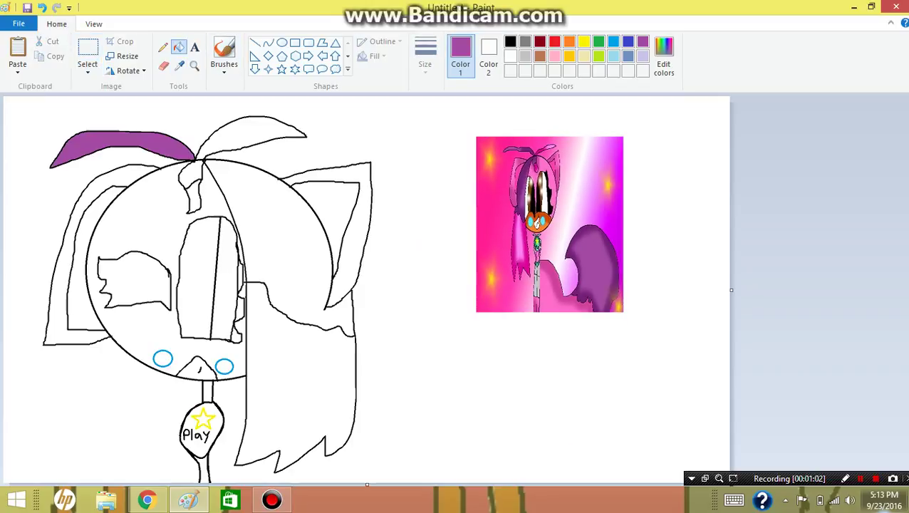
pyautogui.click(189, 175)
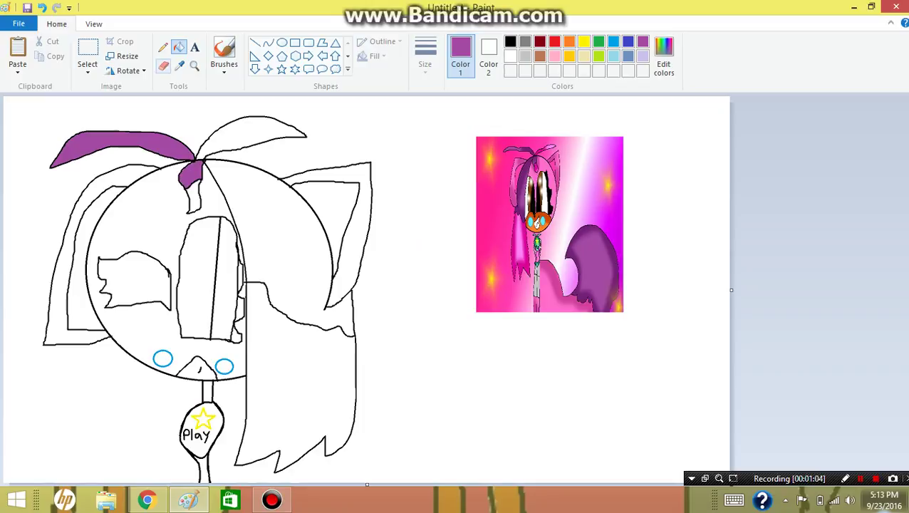
pyautogui.click(284, 234)
# - Sample the light pink of the reference hair and fill the forehead lock's tip, the right tuft and the long lower hair
pyautogui.click(178, 65)
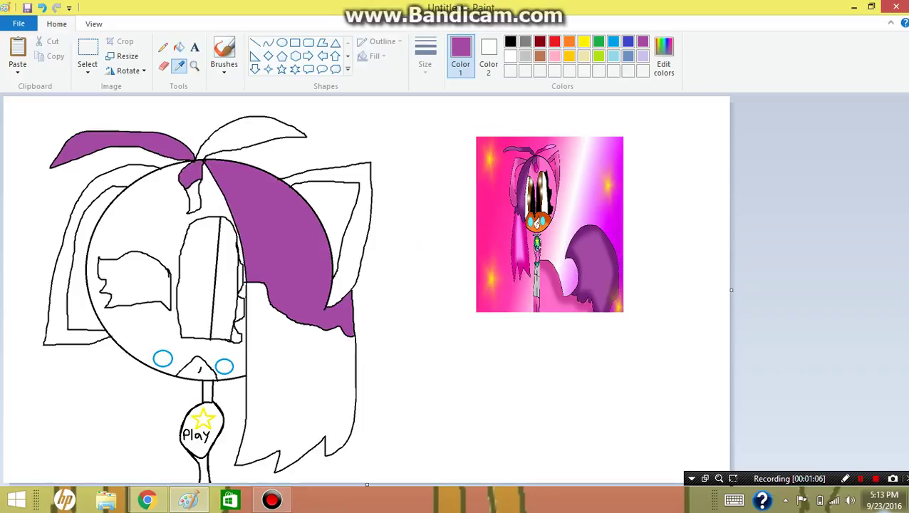
pyautogui.click(521, 243)
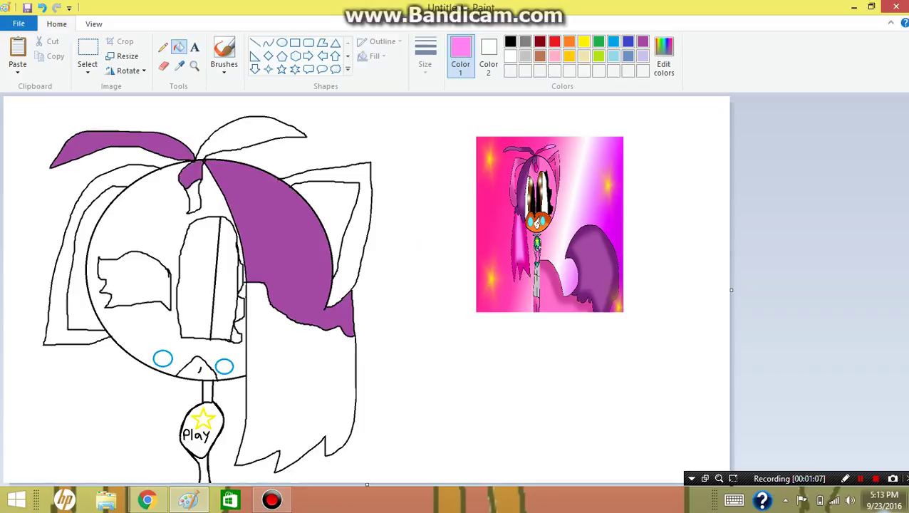
pyautogui.click(192, 194)
pyautogui.click(253, 134)
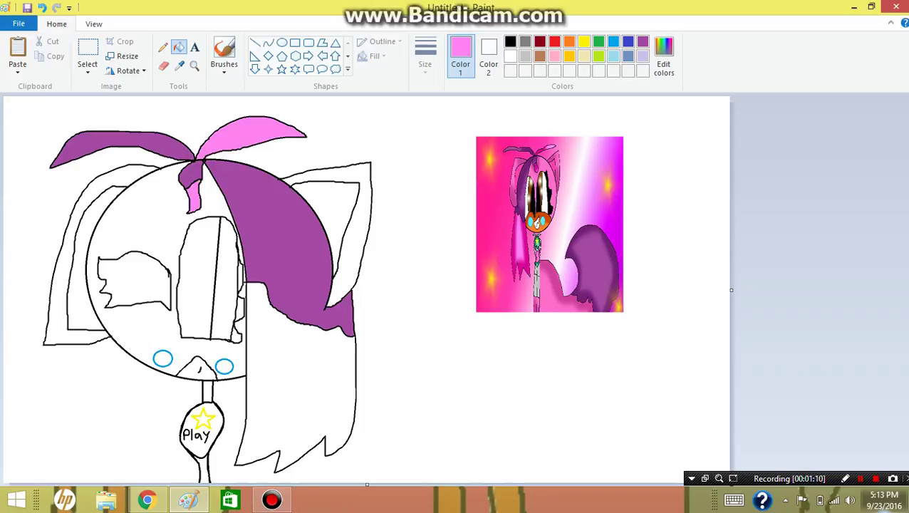
pyautogui.click(296, 399)
# - Sample the dark brown of the reference eye and fill the left portion of the tall eye
pyautogui.click(179, 64)
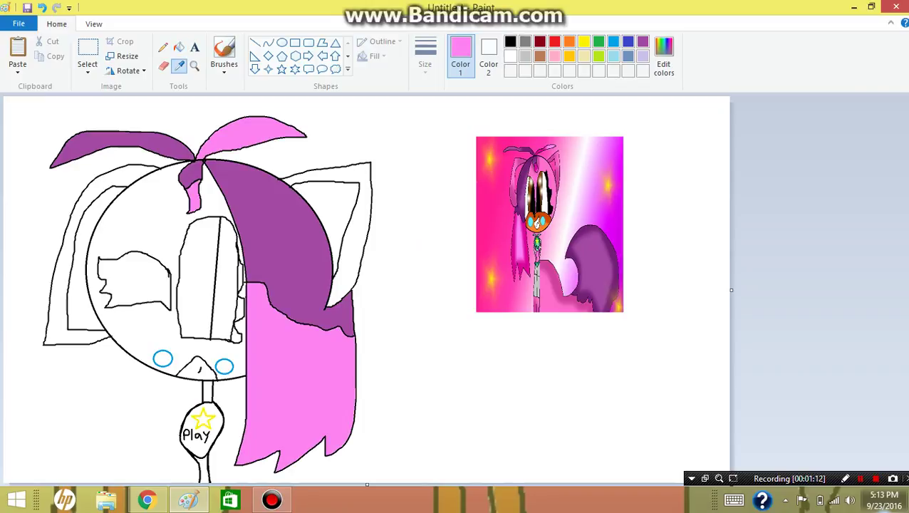
pyautogui.click(540, 187)
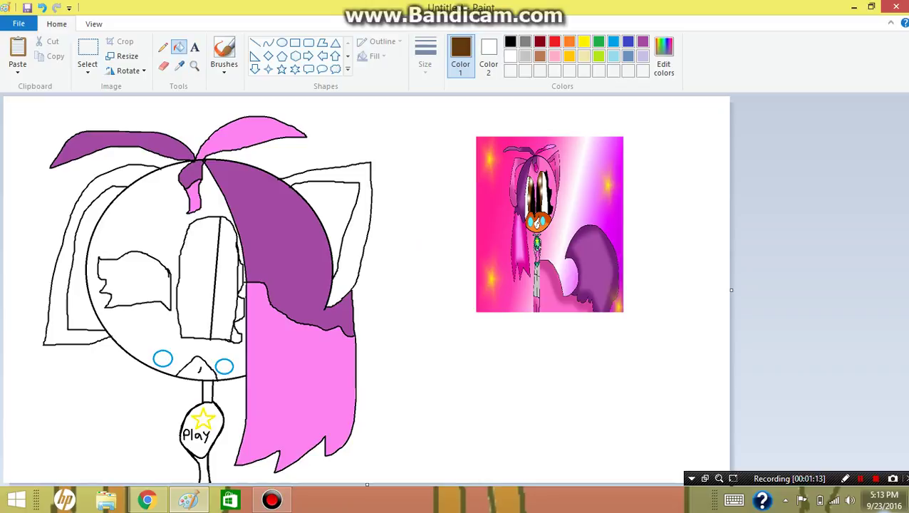
pyautogui.click(198, 278)
# - Fill the closed eye shape and the three small lash shapes beside the tall eye with black
pyautogui.click(510, 41)
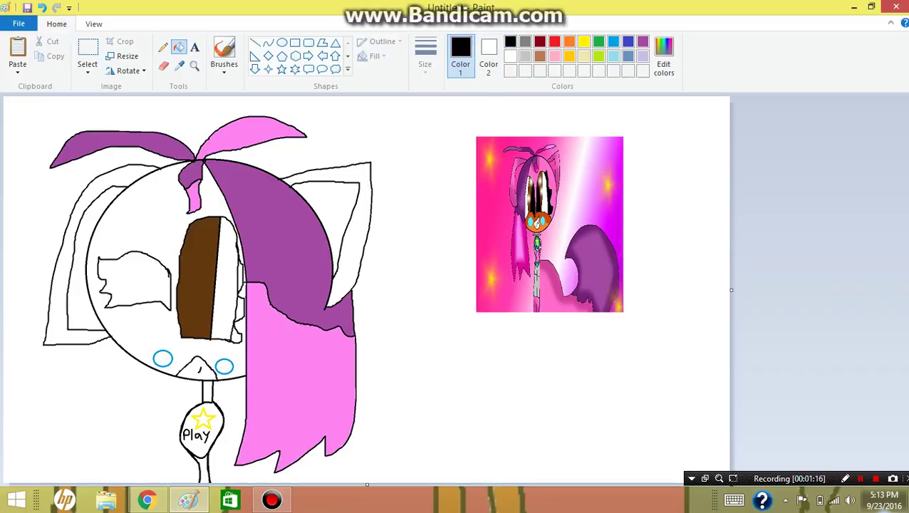
pyautogui.click(136, 281)
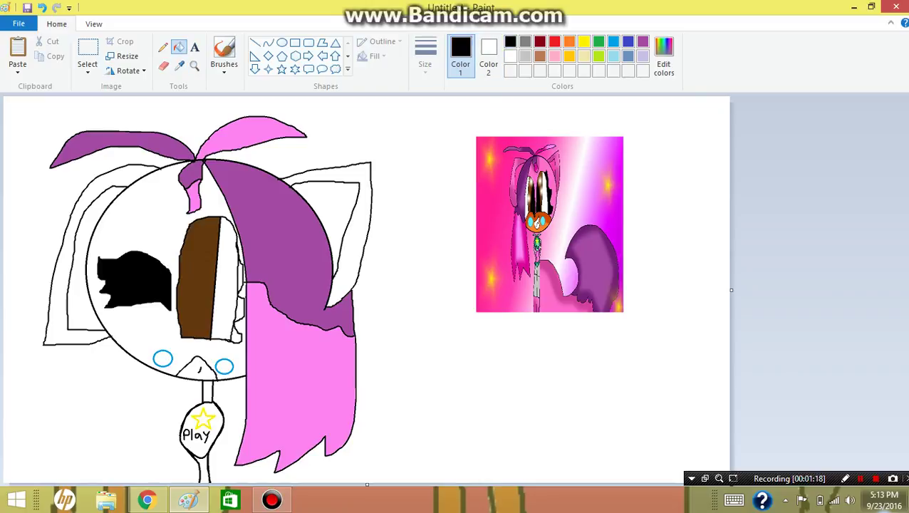
pyautogui.click(241, 275)
pyautogui.click(237, 309)
pyautogui.click(237, 333)
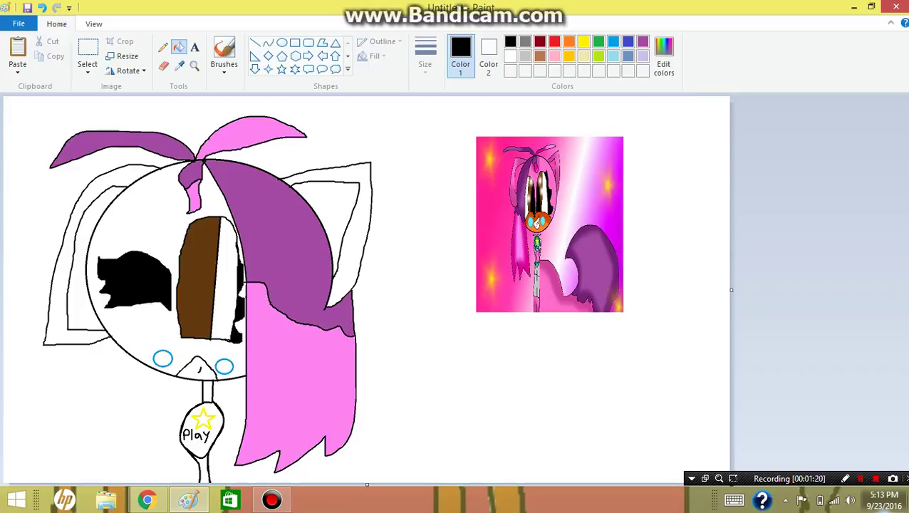
# - Sample the orange of the reference muzzle and fill the beak at the chin
pyautogui.click(179, 65)
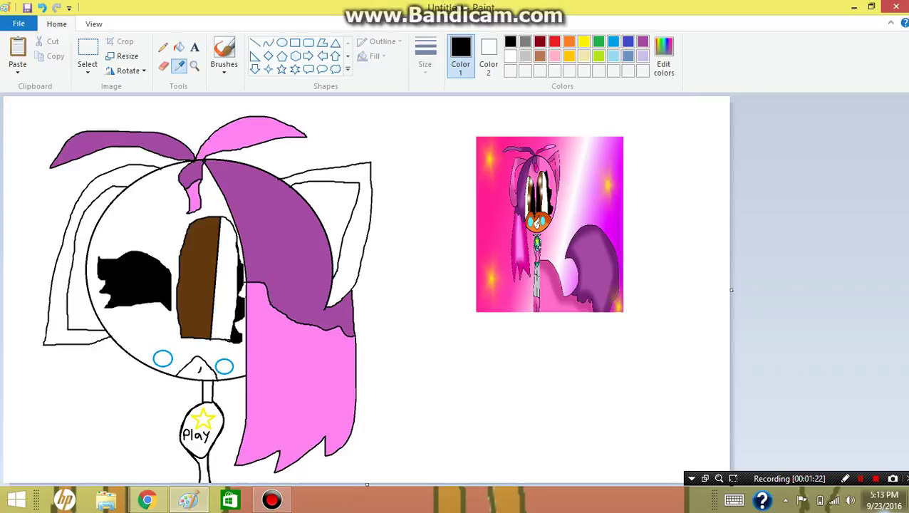
pyautogui.click(537, 216)
pyautogui.click(179, 66)
pyautogui.click(539, 227)
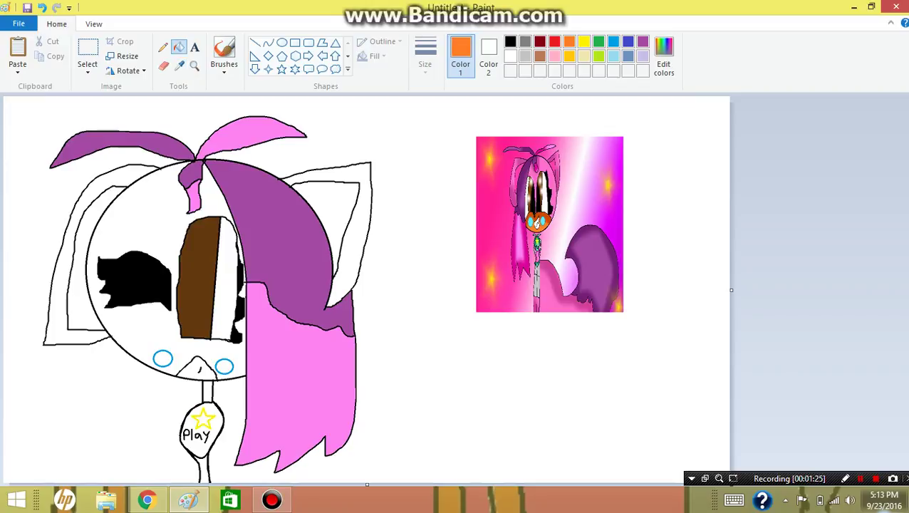
pyautogui.click(198, 368)
# - Sample the light blue of the reference cheeks and fill both cheek circles
pyautogui.click(178, 64)
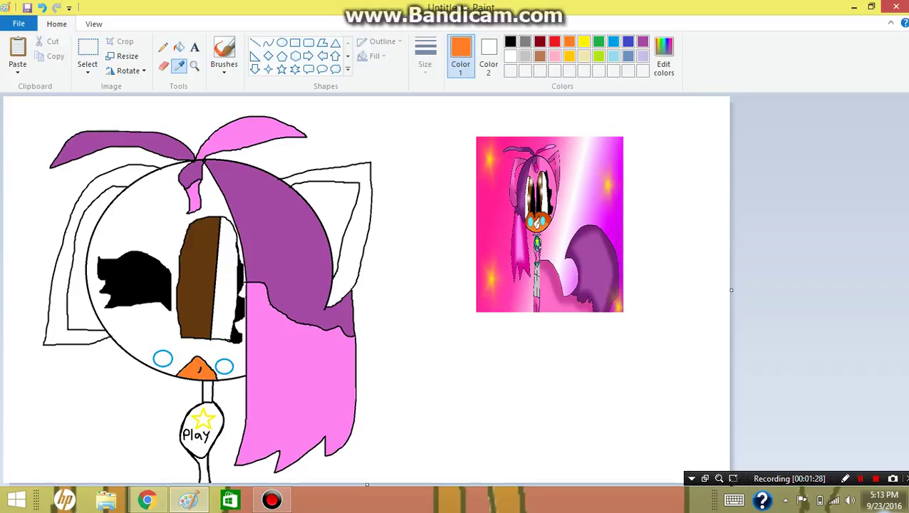
pyautogui.click(543, 221)
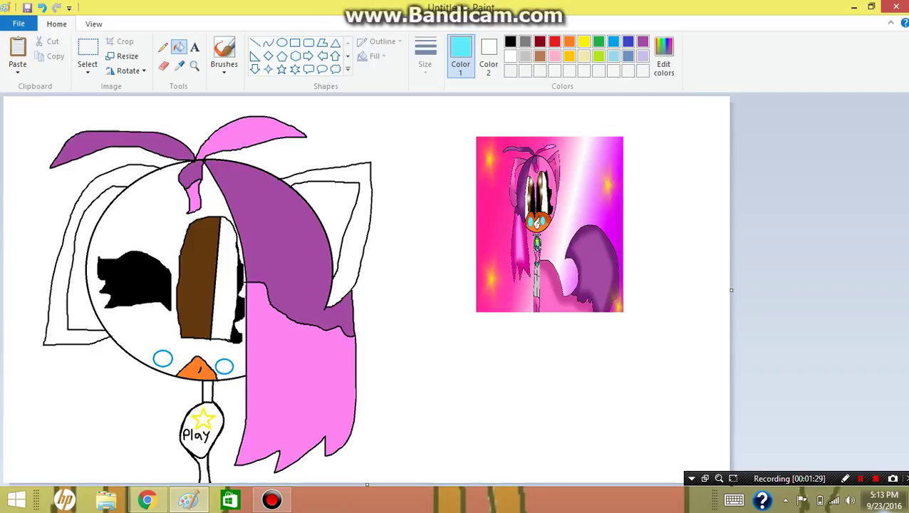
pyautogui.click(224, 366)
pyautogui.click(162, 358)
# - Sample the dark pink from the reference picture's ear and fill both inner ears
pyautogui.click(178, 65)
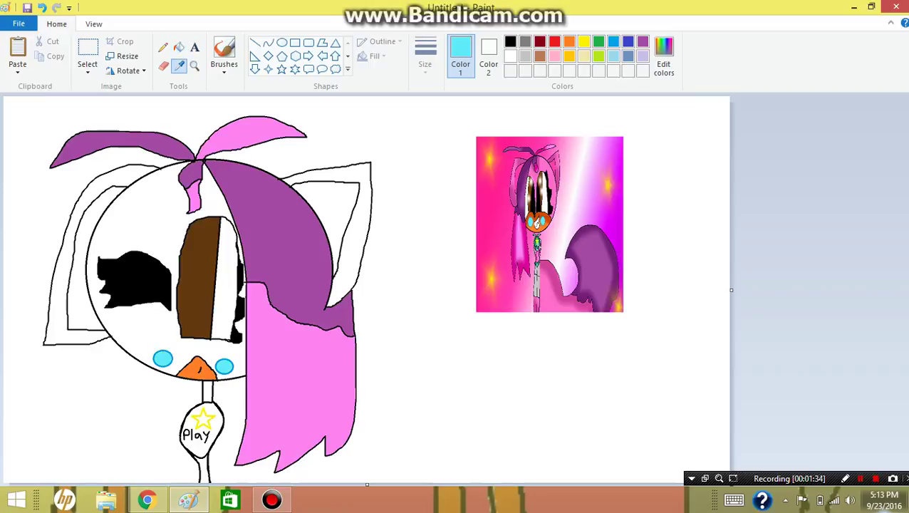
pyautogui.click(555, 168)
pyautogui.click(337, 205)
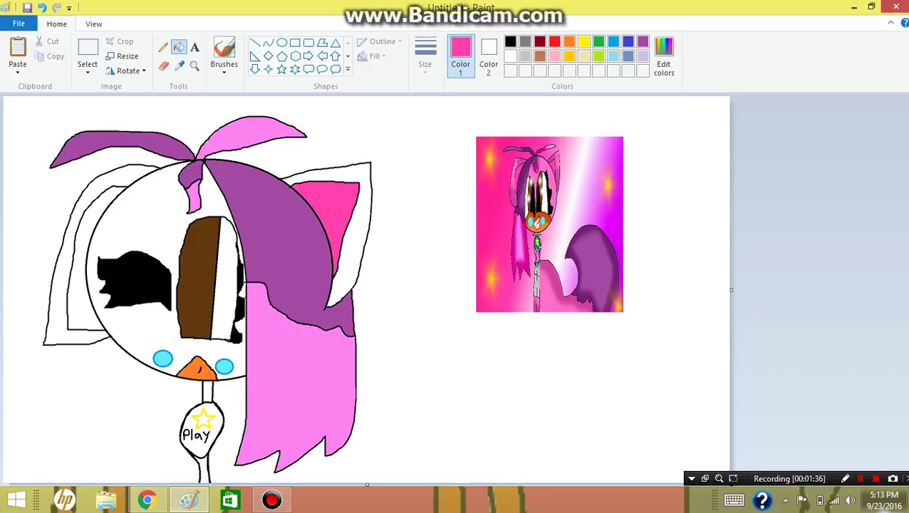
pyautogui.click(79, 271)
# - Sample the lighter pink from the reference picture's head and fill the outer parts of both ears
pyautogui.click(179, 65)
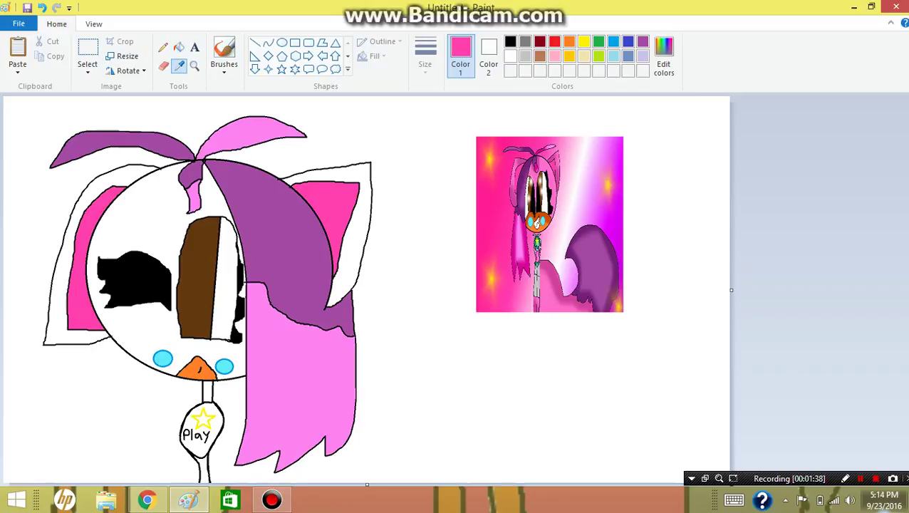
pyautogui.click(544, 166)
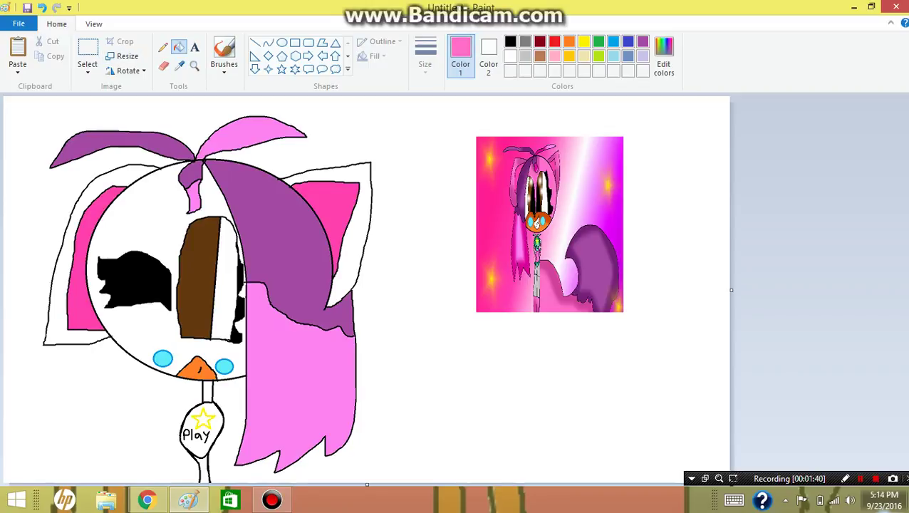
pyautogui.click(358, 224)
pyautogui.click(60, 285)
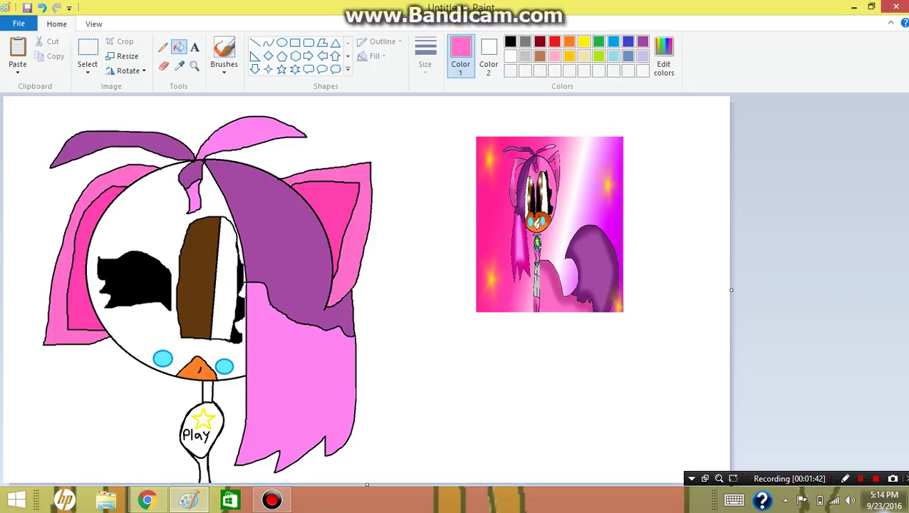
# - Fill the face and the neck sections above and below the pendant with the current pink
pyautogui.click(146, 221)
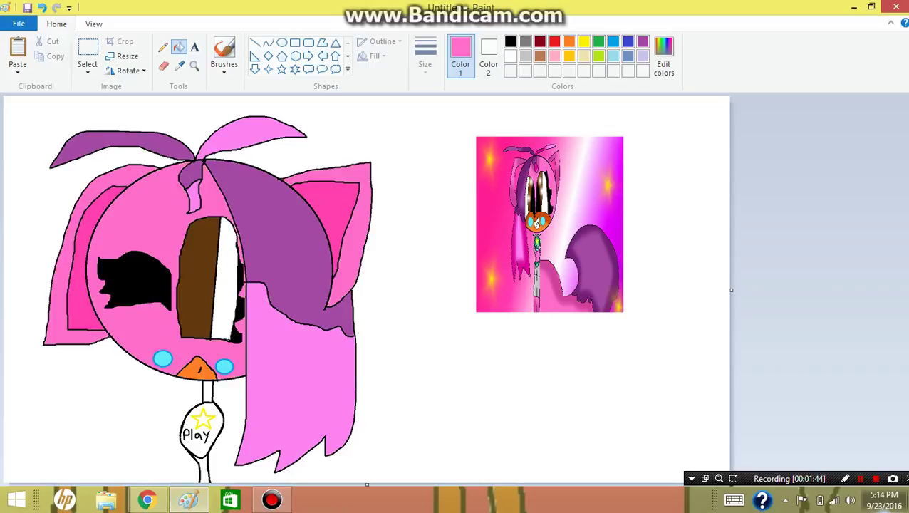
pyautogui.click(207, 392)
pyautogui.click(204, 470)
# - Sample the teal of the reference picture's pendant, fill the "Play" pendant with it, and fill its star with yellow
pyautogui.click(179, 66)
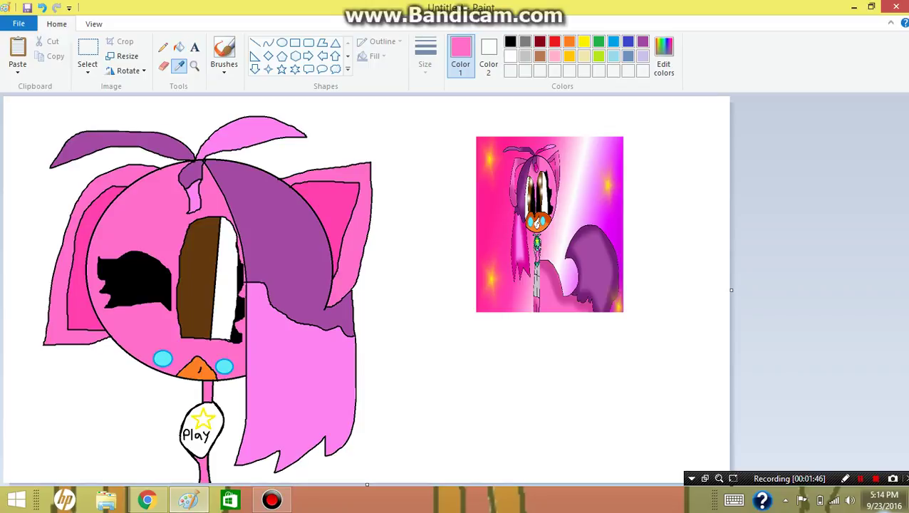
pyautogui.click(538, 246)
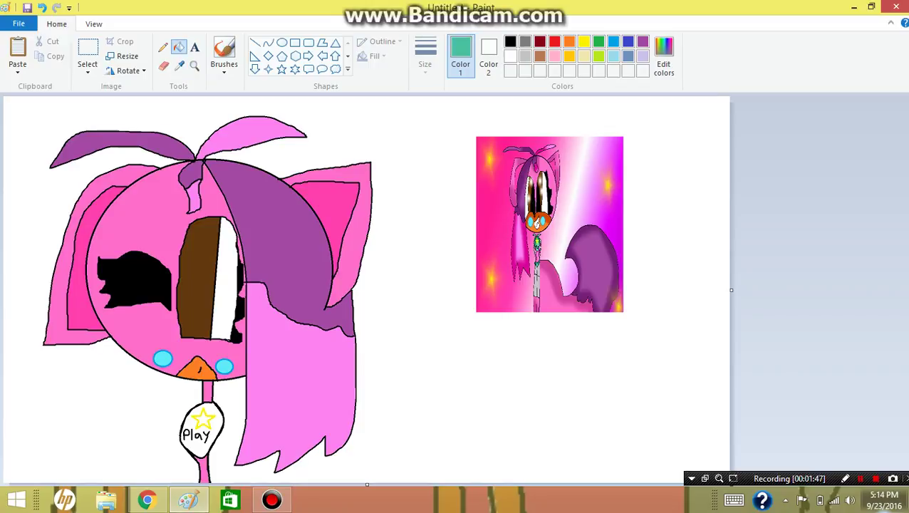
pyautogui.click(190, 447)
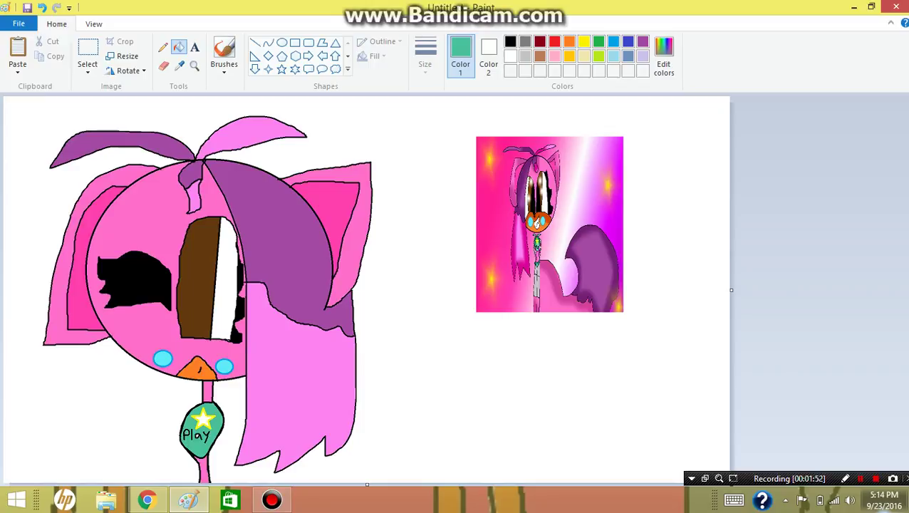
pyautogui.click(584, 42)
pyautogui.click(203, 417)
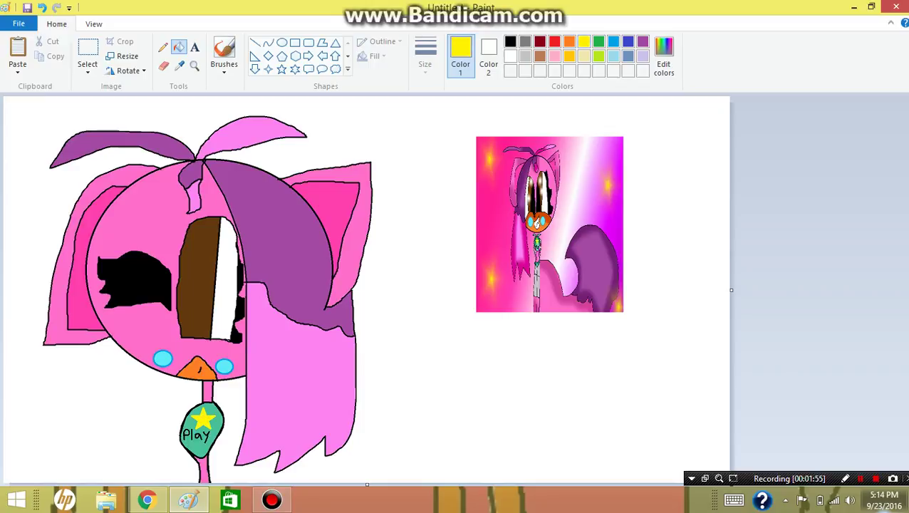
# - Shrink the canvas width to cut off the reference picture, then close the drawing and save it as "New art" in Pictures
pyautogui.moveTo(730, 290); pyautogui.dragTo(417, 289)
pyautogui.click(895, 7)
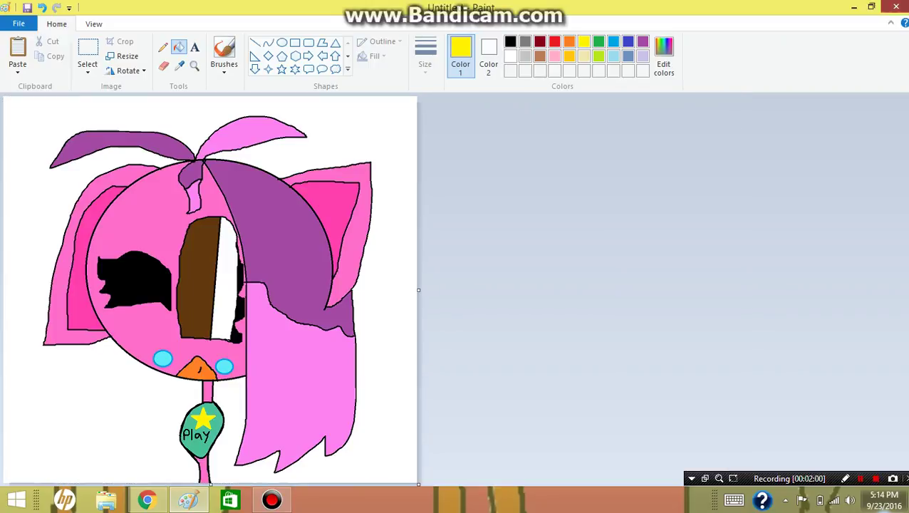
pyautogui.click(425, 251)
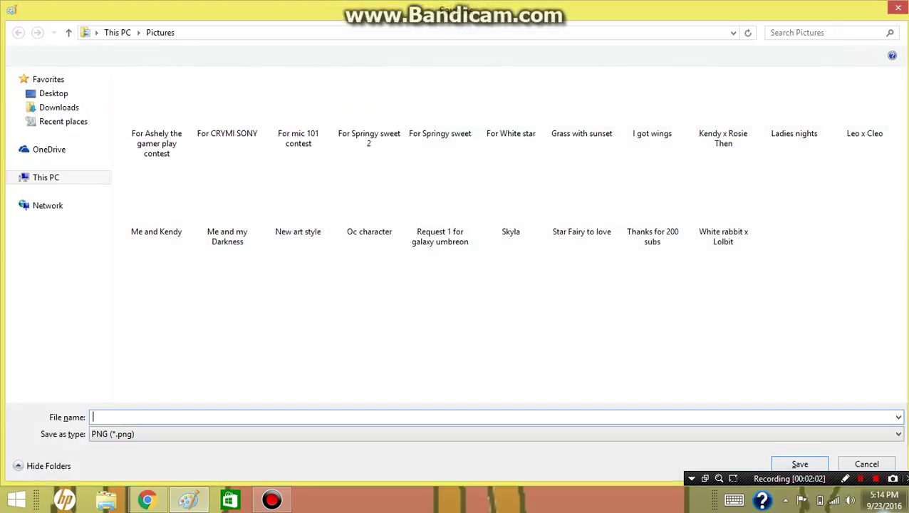
pyautogui.write('New art')
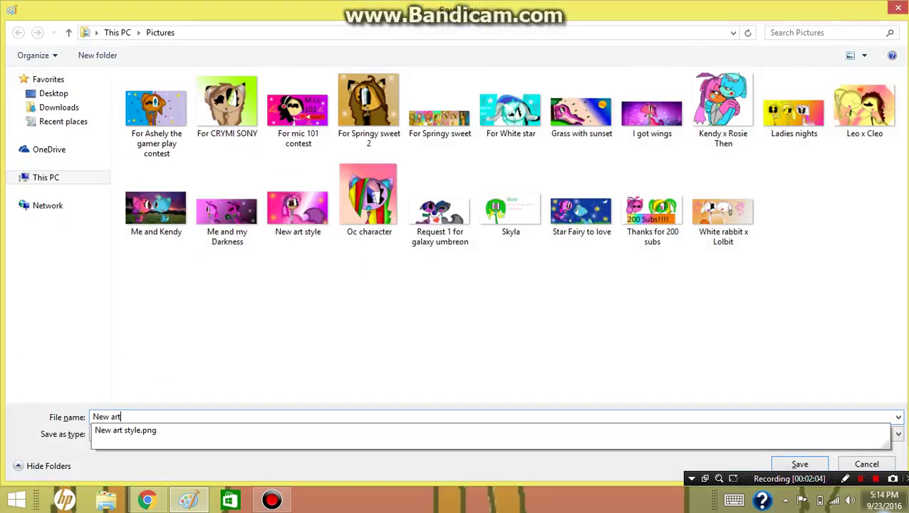
pyautogui.press('Return')
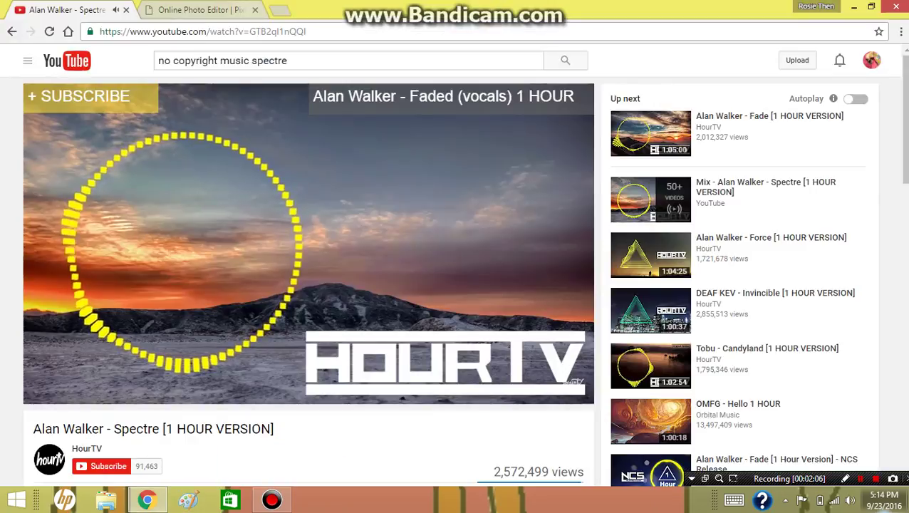
# - Switch to the Pixlr editor and open the "New art" picture from the Pictures folder
pyautogui.click(202, 10)
pyautogui.click(269, 300)
pyautogui.click(265, 299)
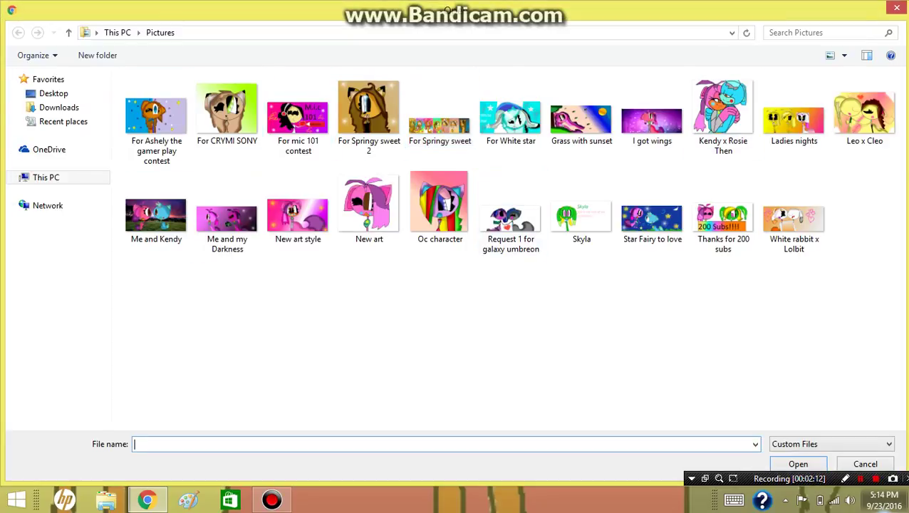
pyautogui.click(819, 33)
pyautogui.write('N')
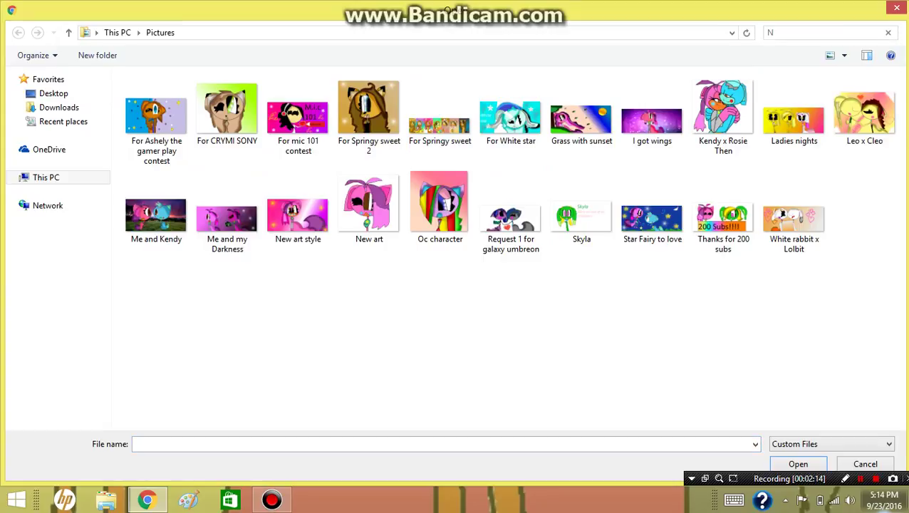
pyautogui.click(368, 205)
pyautogui.doubleClick(156, 106)
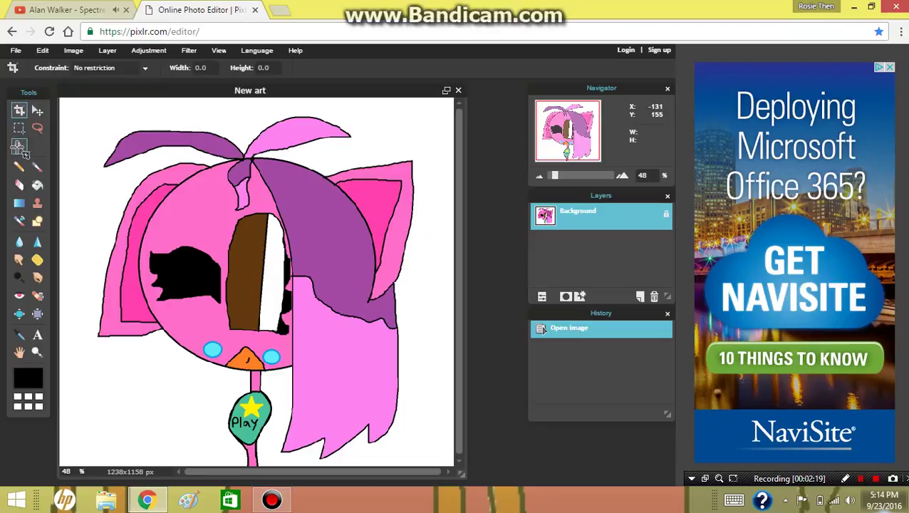
# - Select the brown iris with the Wand tool, shade its outer side with a soft 200 black brush, and deselect
pyautogui.click(19, 145)
pyautogui.click(242, 282)
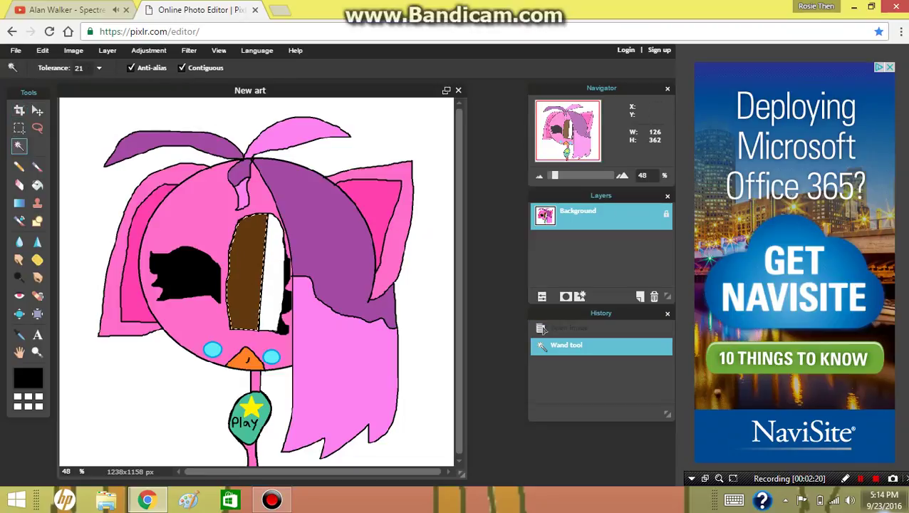
pyautogui.click(37, 166)
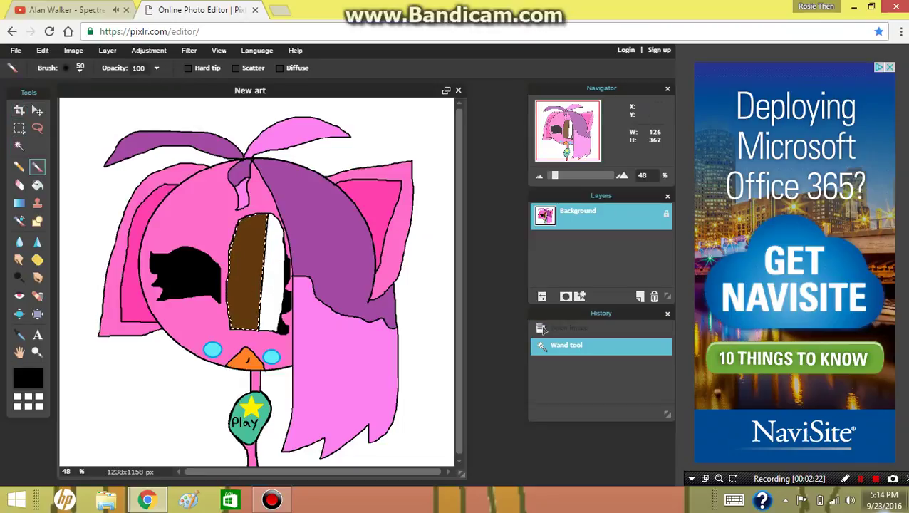
pyautogui.click(77, 69)
pyautogui.click(257, 130)
pyautogui.click(281, 130)
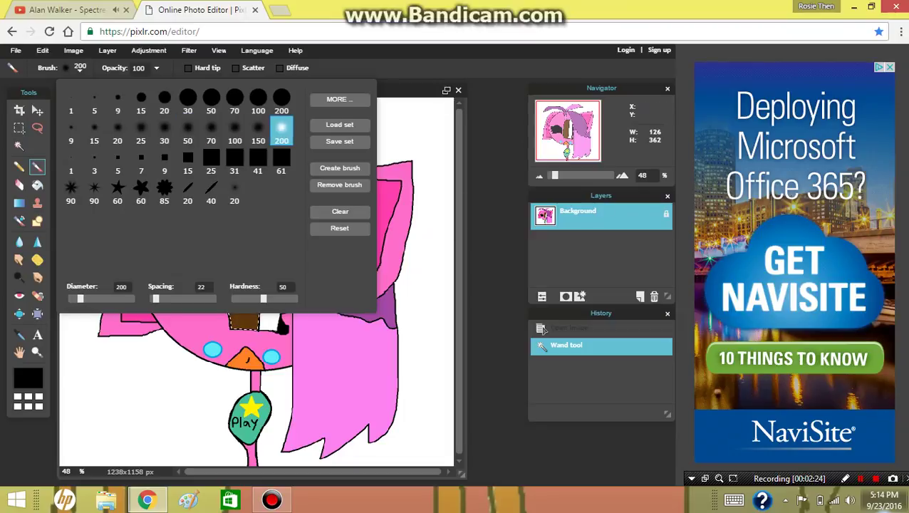
pyautogui.moveTo(241, 251)
pyautogui.mouseDown()
pyautogui.moveTo(231, 329)
pyautogui.moveTo(234, 321)
pyautogui.mouseUp()
pyautogui.click(37, 127)
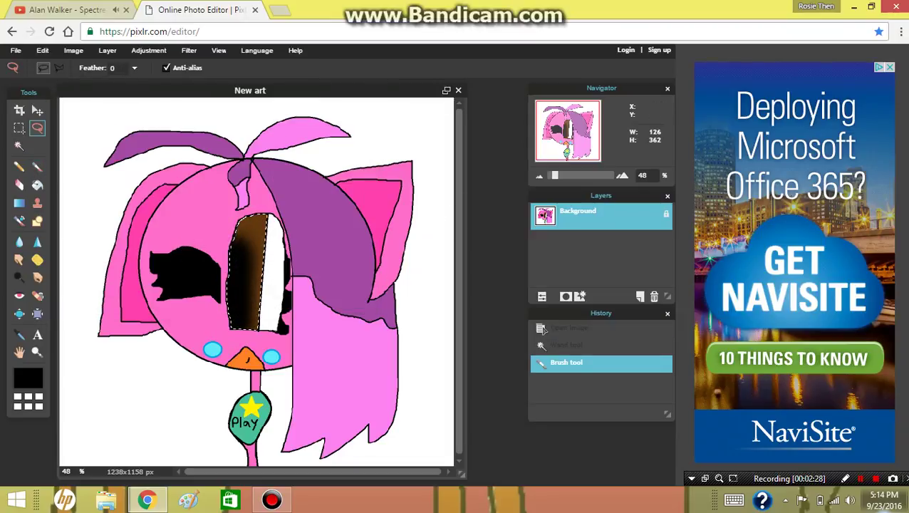
pyautogui.click(153, 146)
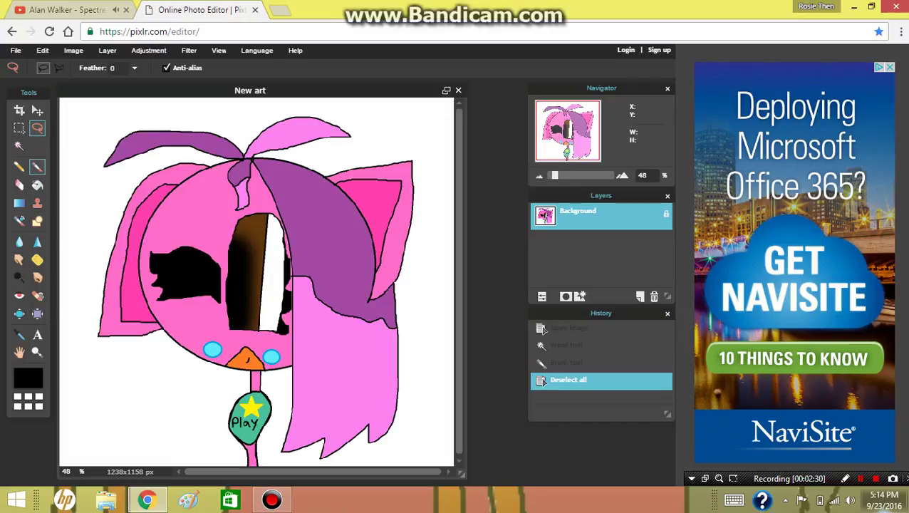
# - Set up the Brush tool with white and the soft 100 tip
pyautogui.click(37, 166)
pyautogui.click(18, 396)
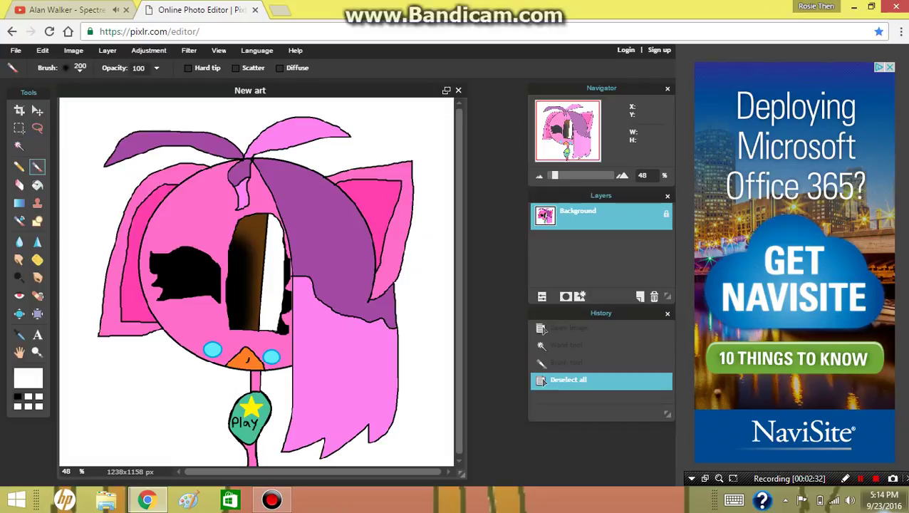
pyautogui.click(79, 68)
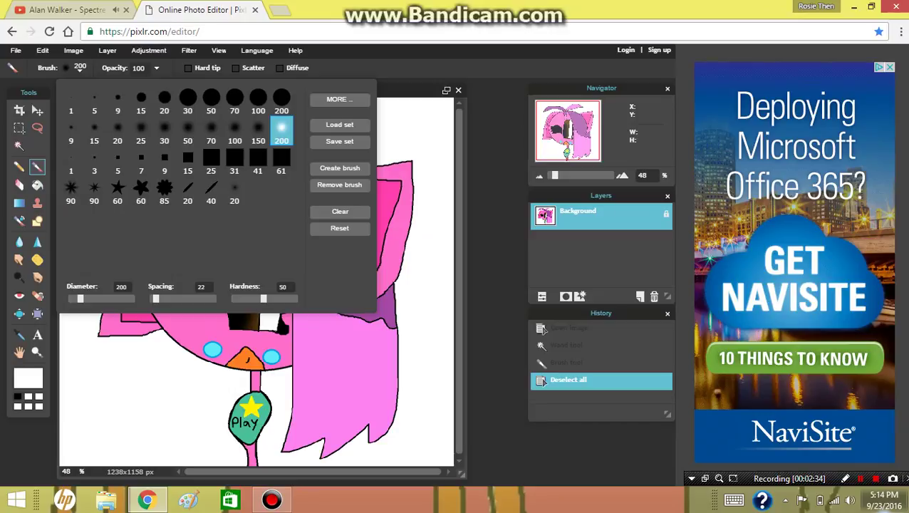
pyautogui.click(235, 130)
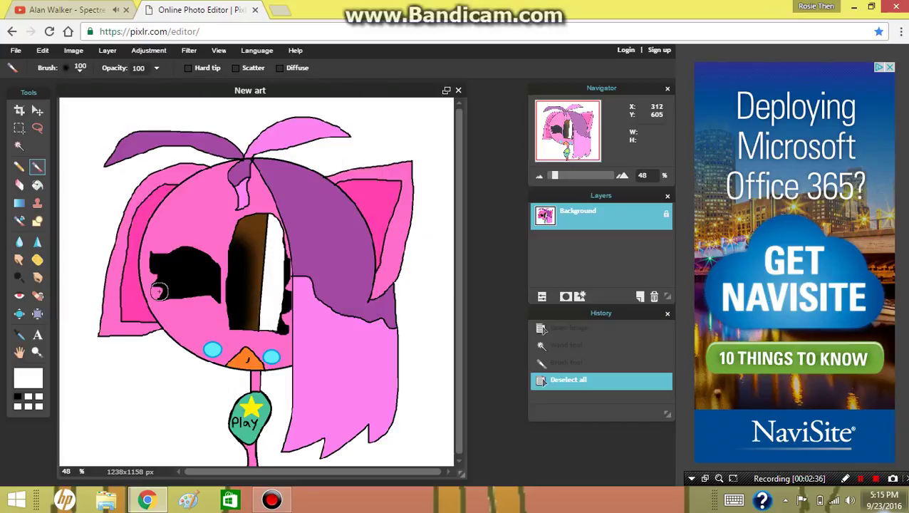
# - Try to paint white highlights along the inner side of a wand-selected lighter brown area of the iris, and deselect
pyautogui.click(19, 146)
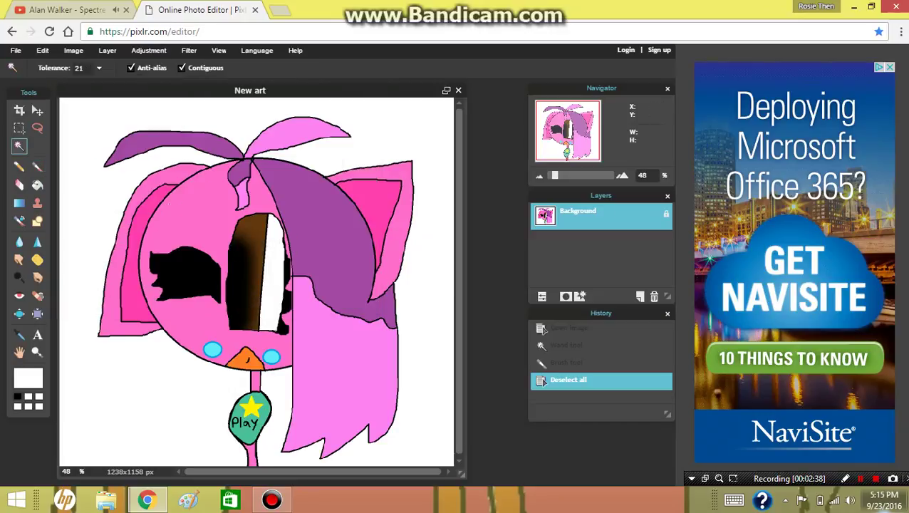
pyautogui.click(248, 235)
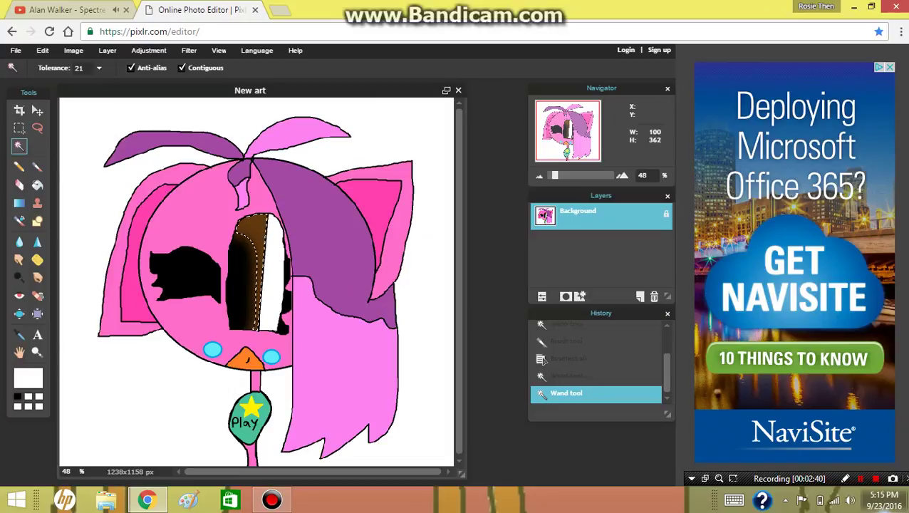
pyautogui.click(37, 166)
pyautogui.click(255, 229)
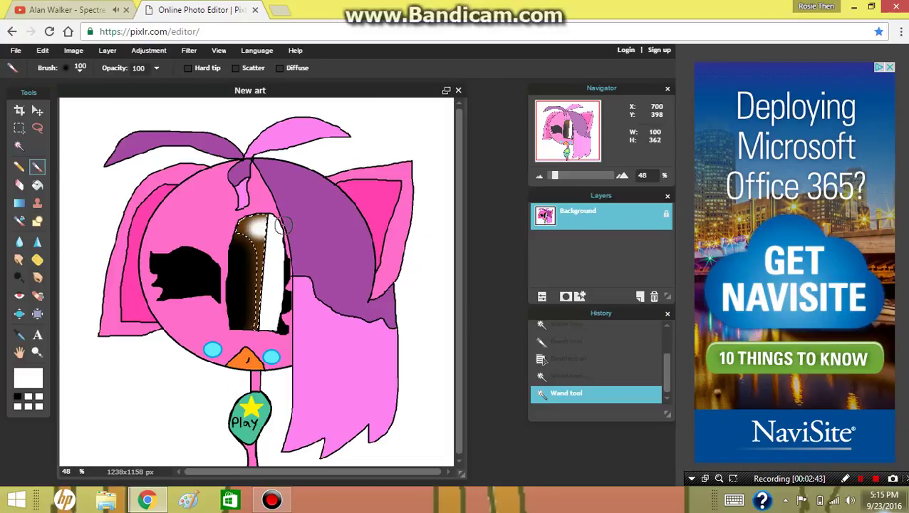
pyautogui.click(260, 283)
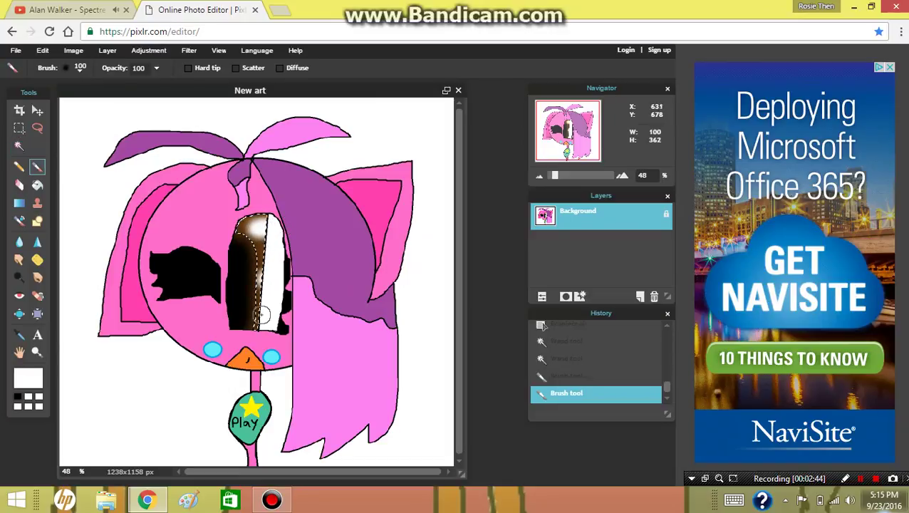
pyautogui.click(264, 318)
pyautogui.click(37, 128)
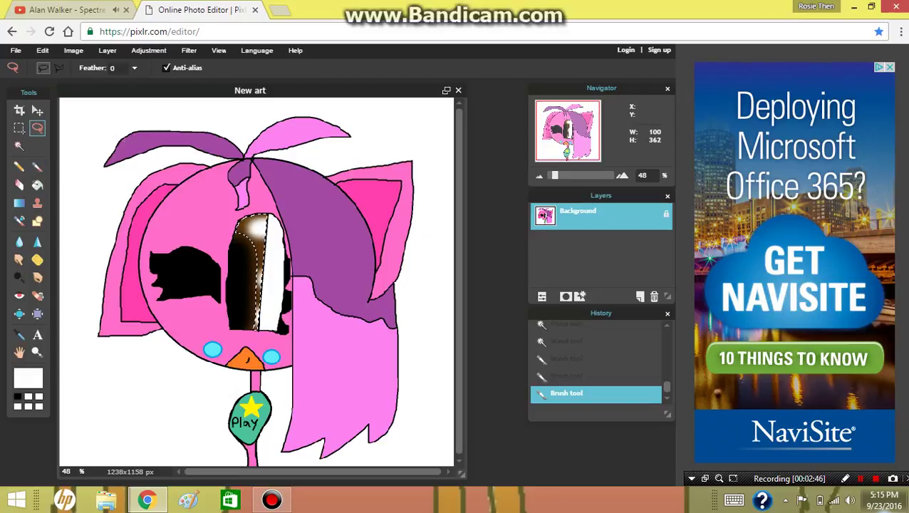
pyautogui.click(181, 148)
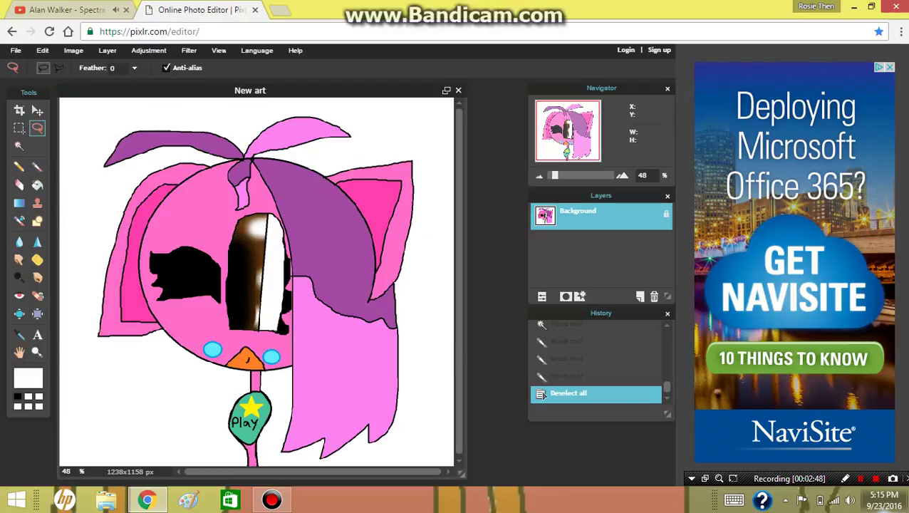
# - Revert the history to the black shading stroke, restoring the selection of the whole iris
pyautogui.scroll(1, 596, 363)
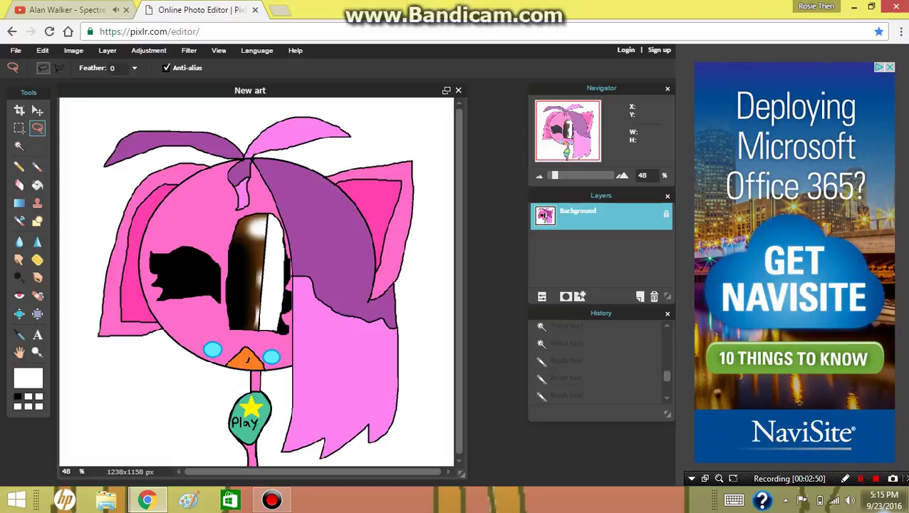
pyautogui.hotkey('ctrl', 'z')
pyautogui.hotkey('ctrl', 'z')
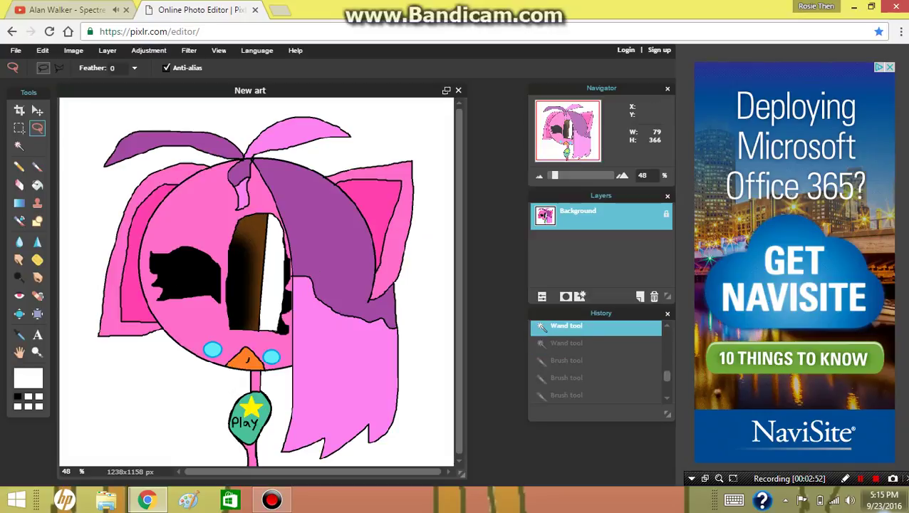
pyautogui.scroll(2, 542, 342)
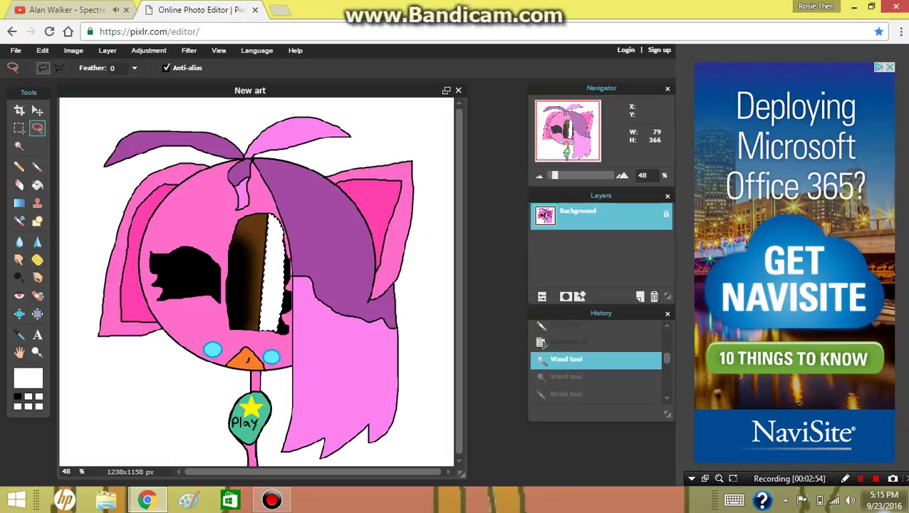
pyautogui.hotkey('ctrl', 'z')
pyautogui.hotkey('ctrl', 'z')
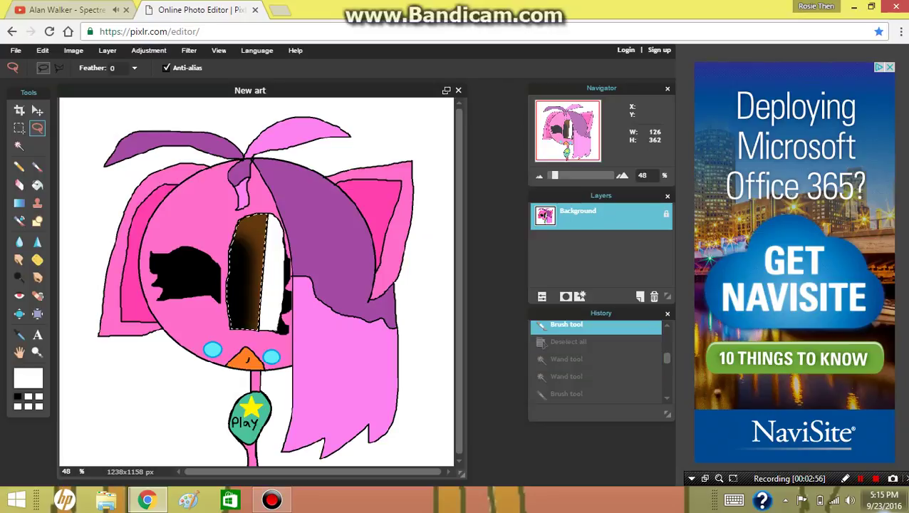
# - Paint soft white highlights at the top, middle and bottom of the iris's inner edge, and deselect
pyautogui.scroll(1, 595, 361)
pyautogui.press('b')
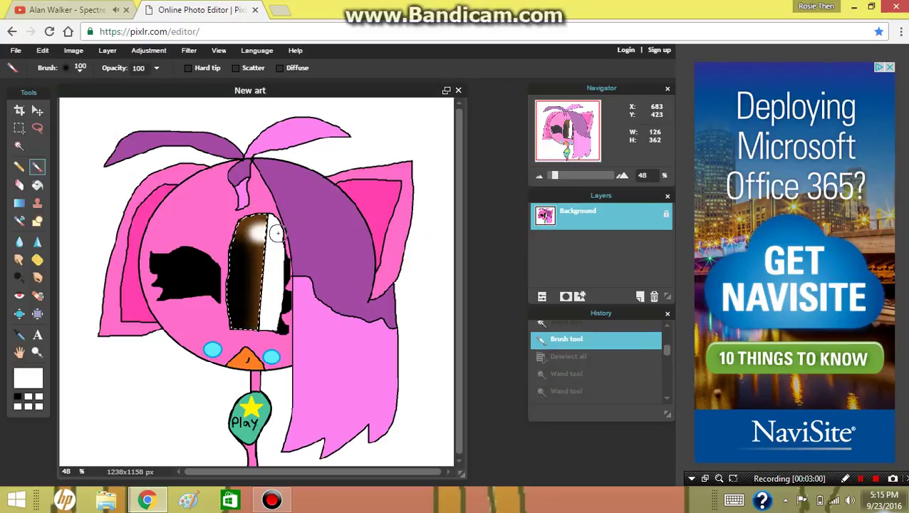
pyautogui.moveTo(277, 233)
pyautogui.mouseDown()
pyautogui.moveTo(259, 281)
pyautogui.moveTo(272, 289)
pyautogui.mouseUp()
pyautogui.moveTo(261, 310)
pyautogui.mouseDown()
pyautogui.moveTo(256, 318)
pyautogui.moveTo(269, 334)
pyautogui.mouseUp()
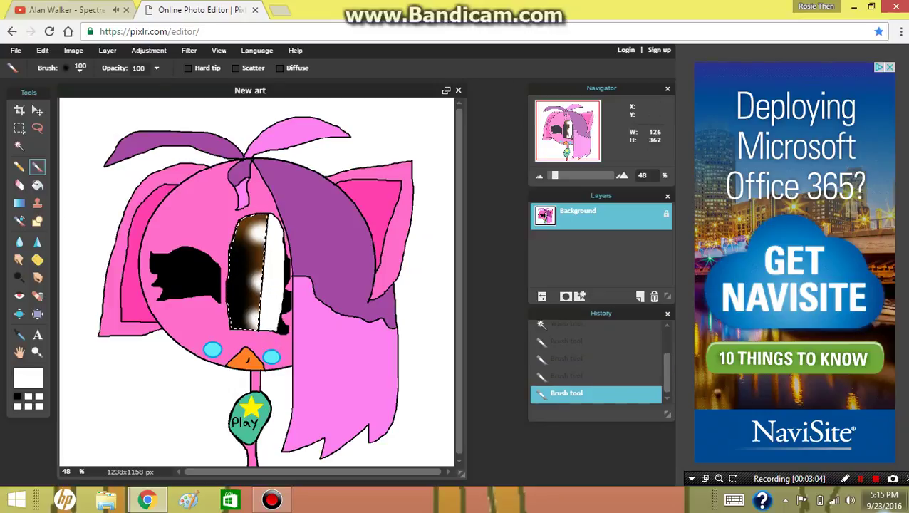
pyautogui.press('l')
pyautogui.click(146, 148)
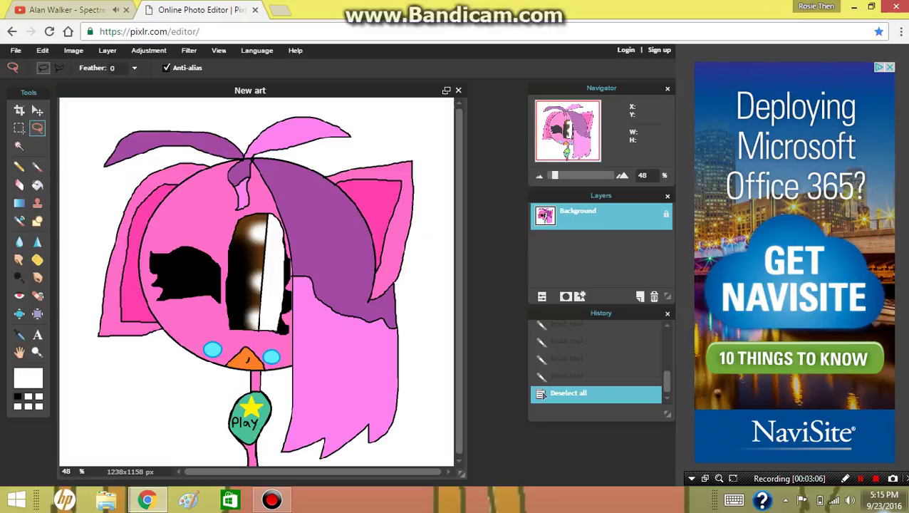
# - Sample the pink of the face and darken it to a deep magenta as the main color
pyautogui.click(19, 335)
pyautogui.click(215, 230)
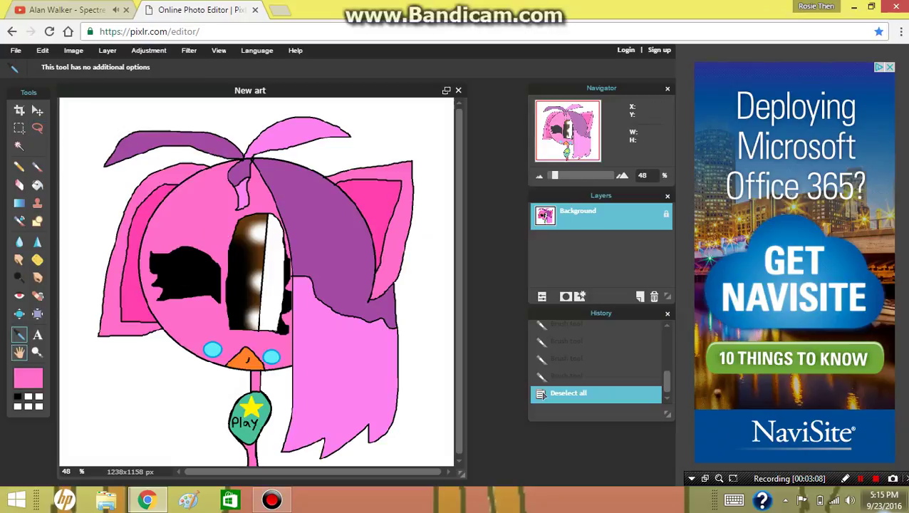
pyautogui.click(29, 377)
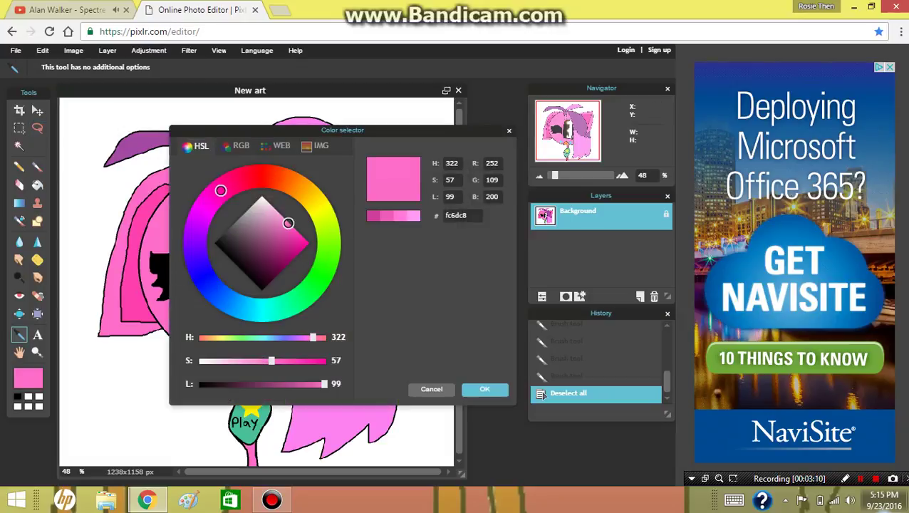
pyautogui.click(285, 237)
pyautogui.click(285, 256)
pyautogui.click(484, 389)
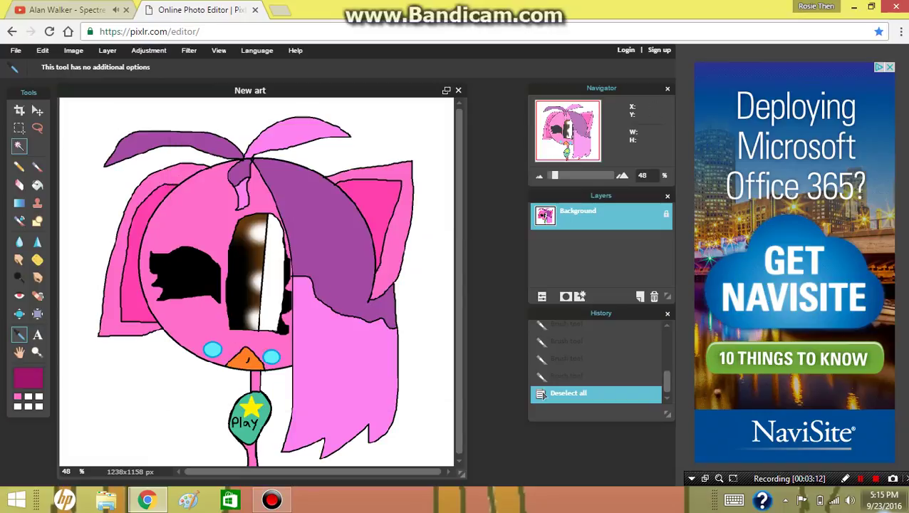
# - Select the pink face area with the Wand and brush dark magenta shading across the forehead with the soft 200 tip
pyautogui.click(19, 146)
pyautogui.click(200, 232)
pyautogui.click(37, 167)
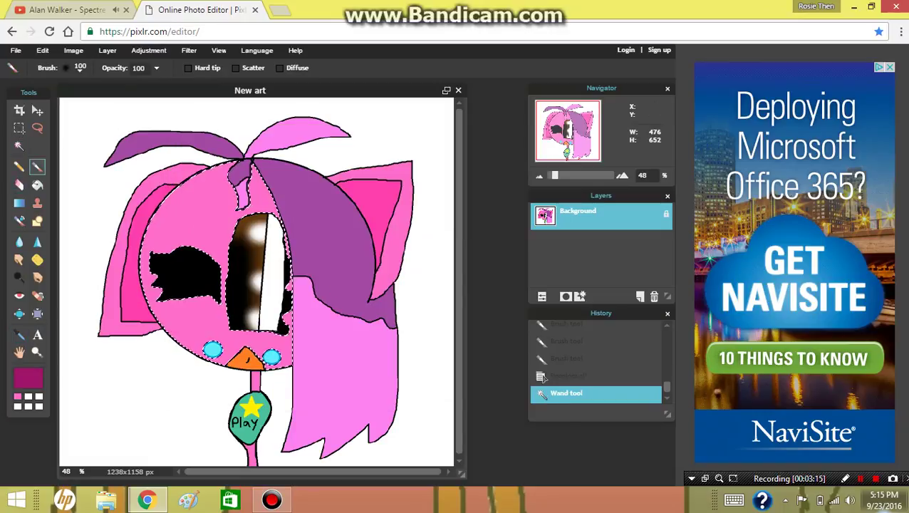
pyautogui.click(78, 68)
pyautogui.click(258, 130)
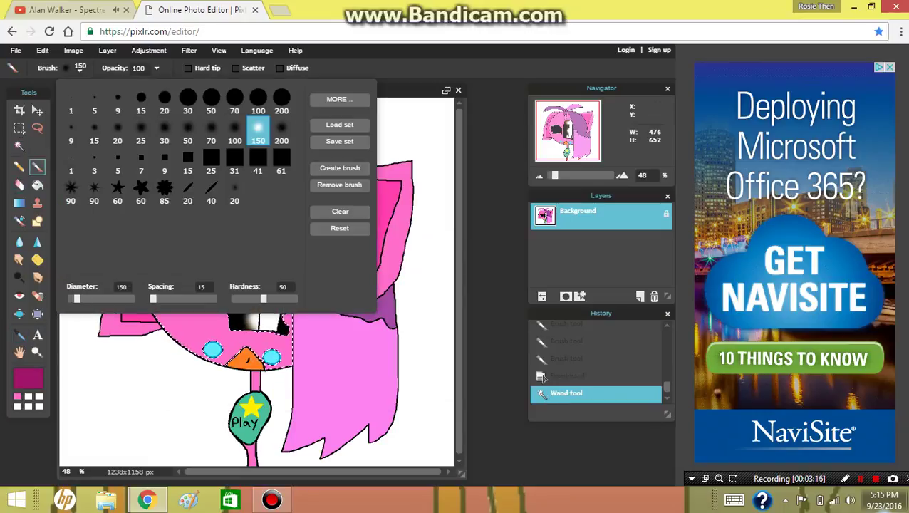
pyautogui.click(281, 131)
pyautogui.click(282, 130)
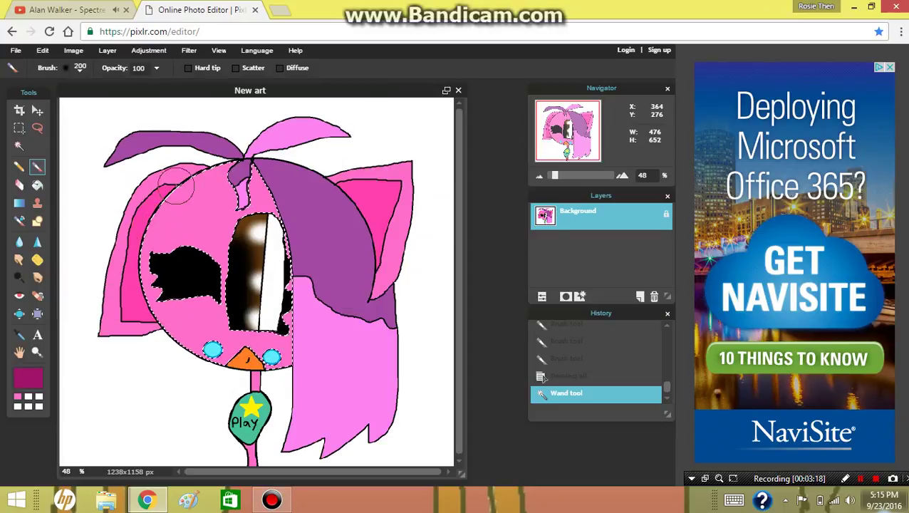
pyautogui.moveTo(177, 185)
pyautogui.mouseDown()
pyautogui.moveTo(221, 174)
pyautogui.moveTo(241, 205)
pyautogui.moveTo(256, 176)
pyautogui.moveTo(279, 226)
pyautogui.mouseUp()
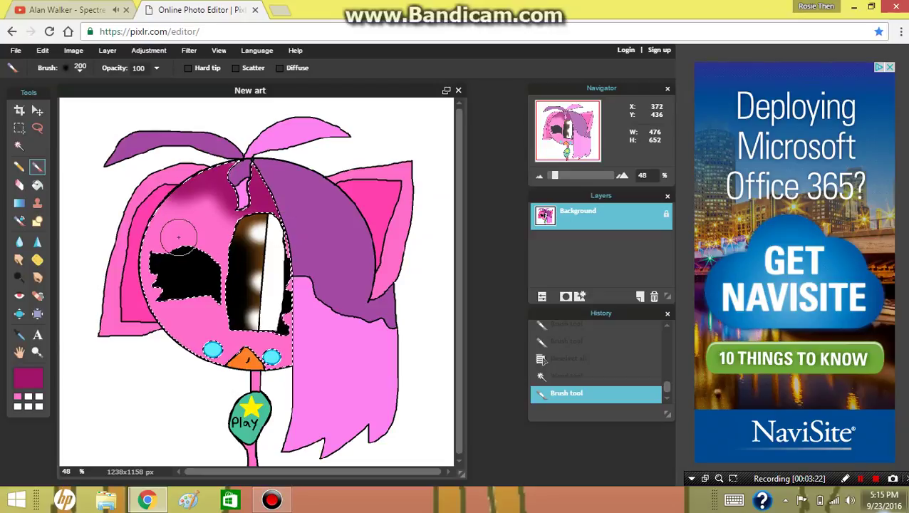
# - Wand-select the outer part of the left ear and brush dark magenta shading along its upper edge and lower corner
pyautogui.press('w')
pyautogui.click(114, 222)
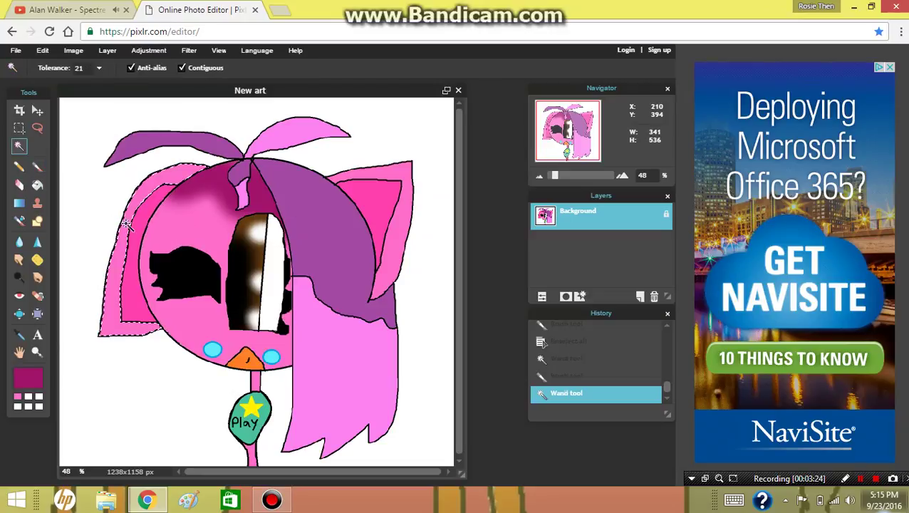
pyautogui.press('b')
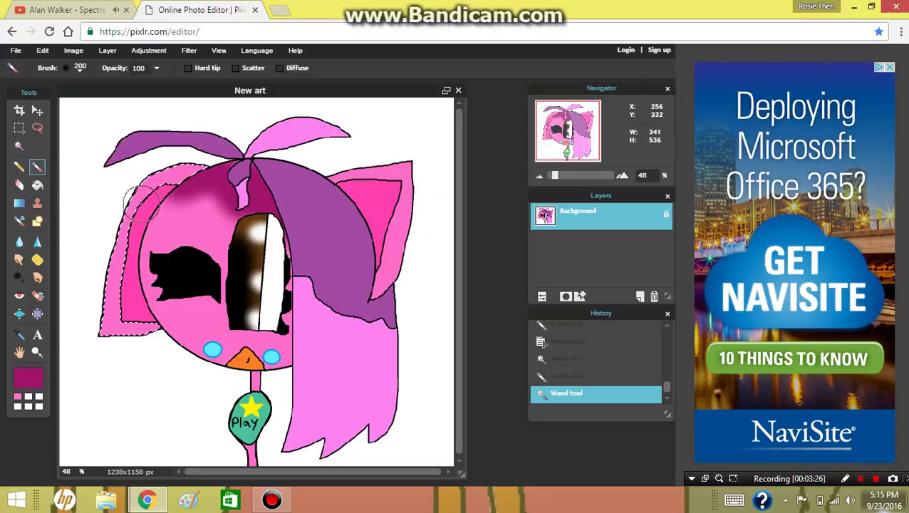
pyautogui.moveTo(134, 202)
pyautogui.mouseDown()
pyautogui.moveTo(220, 175)
pyautogui.moveTo(212, 178)
pyautogui.mouseUp()
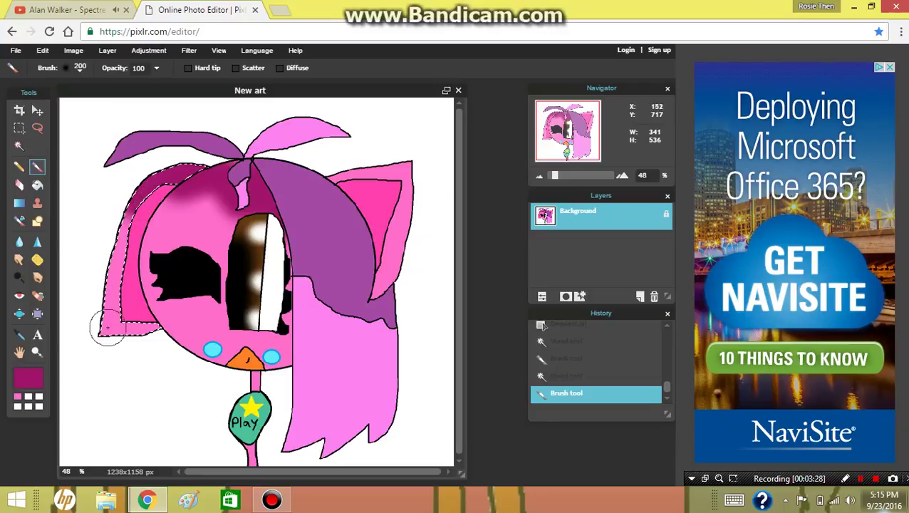
pyautogui.moveTo(105, 330)
pyautogui.mouseDown()
pyautogui.moveTo(127, 340)
pyautogui.moveTo(138, 331)
pyautogui.mouseUp()
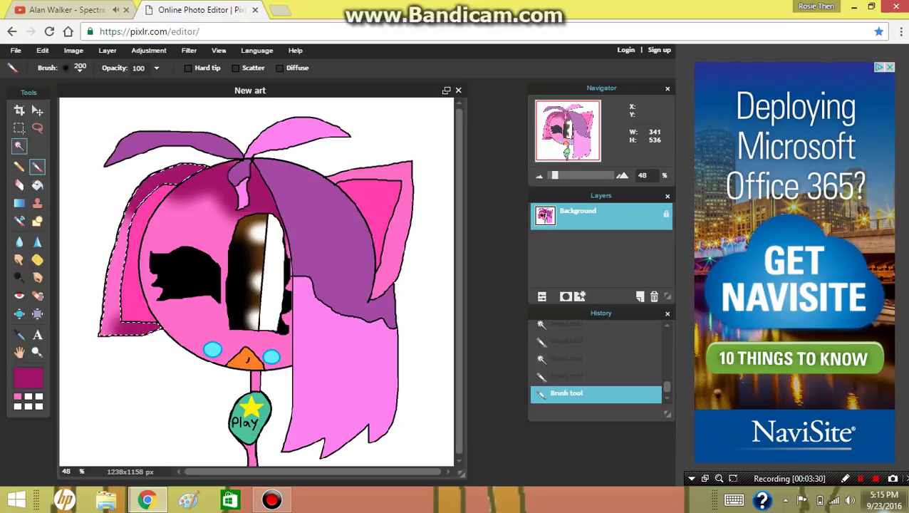
# - Wand-select the outer part of the right ear, brush dark magenta shading along its top and lower side, and deselect
pyautogui.click(20, 145)
pyautogui.click(374, 172)
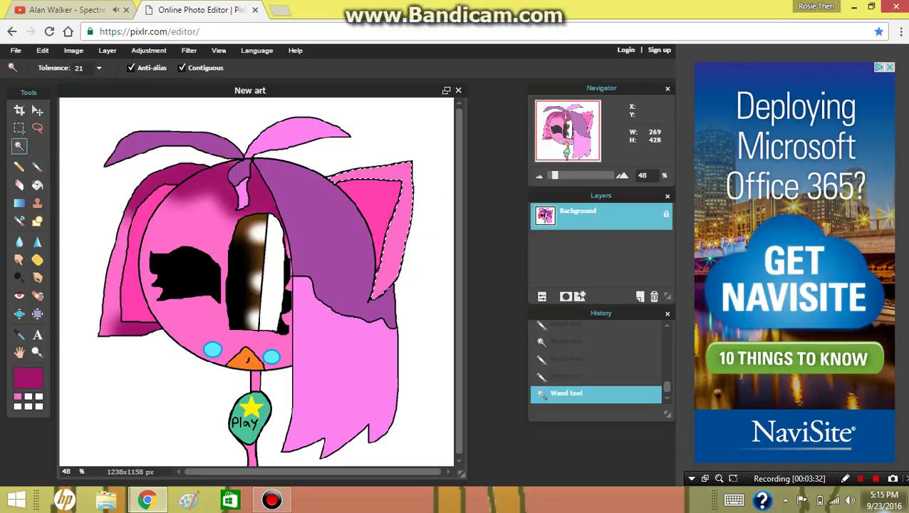
pyautogui.press('b')
pyautogui.moveTo(365, 175); pyautogui.dragTo(311, 183)
pyautogui.moveTo(400, 228); pyautogui.dragTo(352, 320)
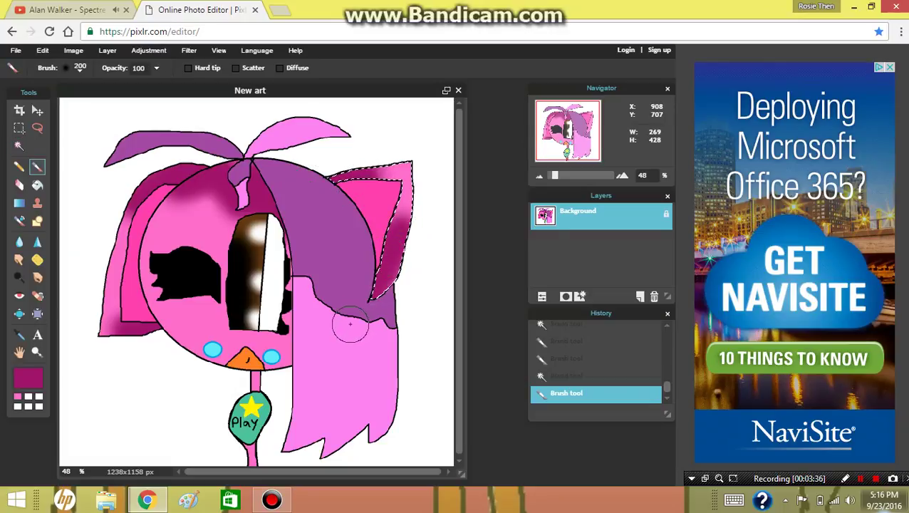
pyautogui.click(37, 128)
pyautogui.click(150, 171)
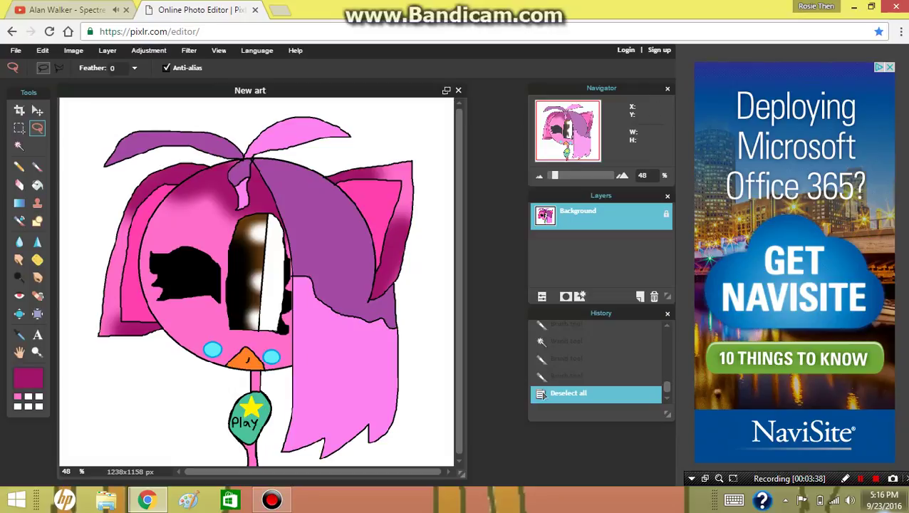
# - Sample the green of the Play pendant and darken it to a deep green as the main color
pyautogui.click(20, 334)
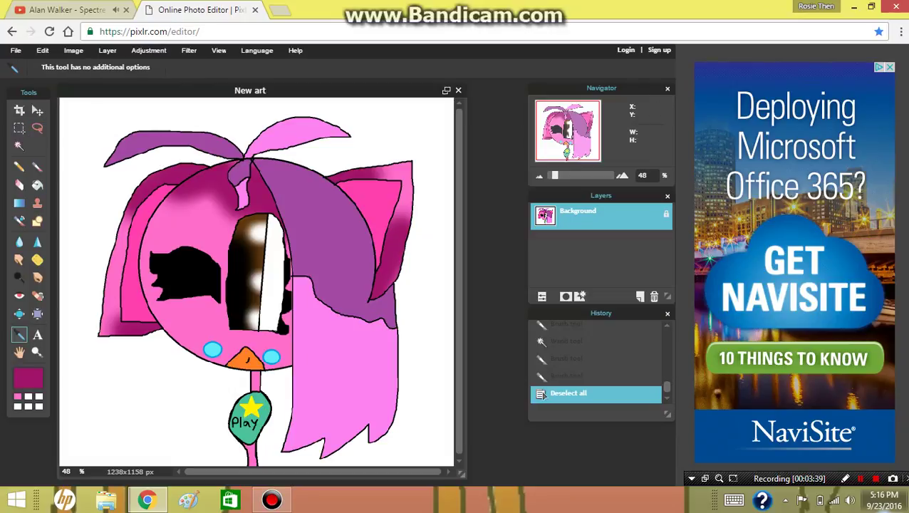
pyautogui.keyDown('alt'); pyautogui.click(263, 416); pyautogui.keyUp('alt')
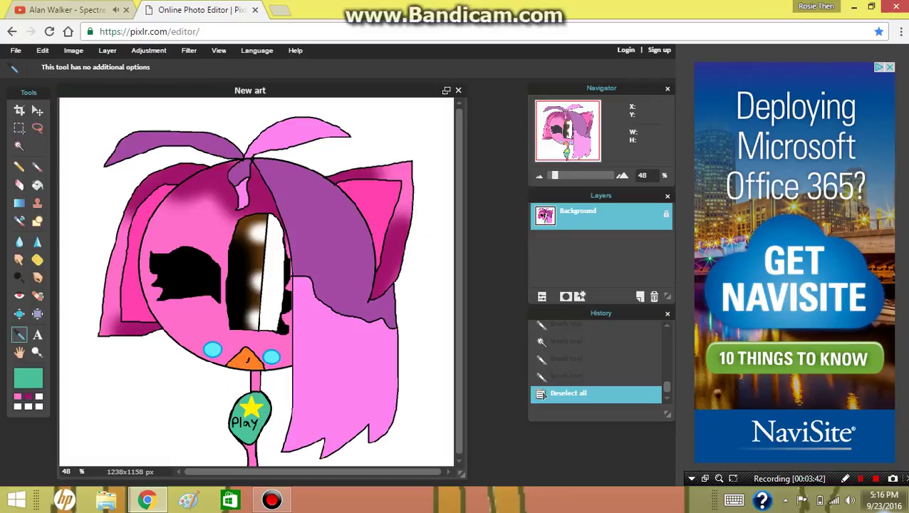
pyautogui.click(29, 377)
pyautogui.moveTo(278, 203); pyautogui.dragTo(280, 239)
pyautogui.click(484, 356)
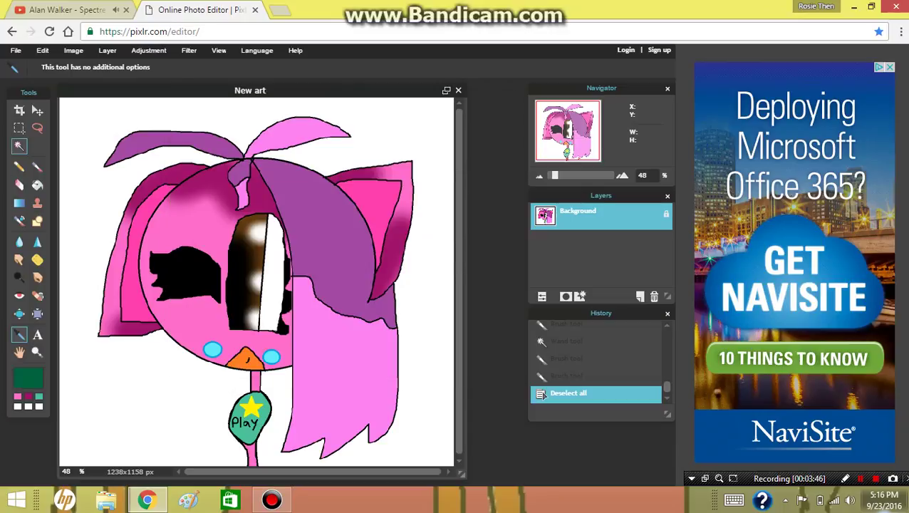
# - Wand-select the green area of the Play pendant, shade its edges dark green with the soft 100 brush tip, and deselect
pyautogui.click(19, 146)
pyautogui.click(242, 431)
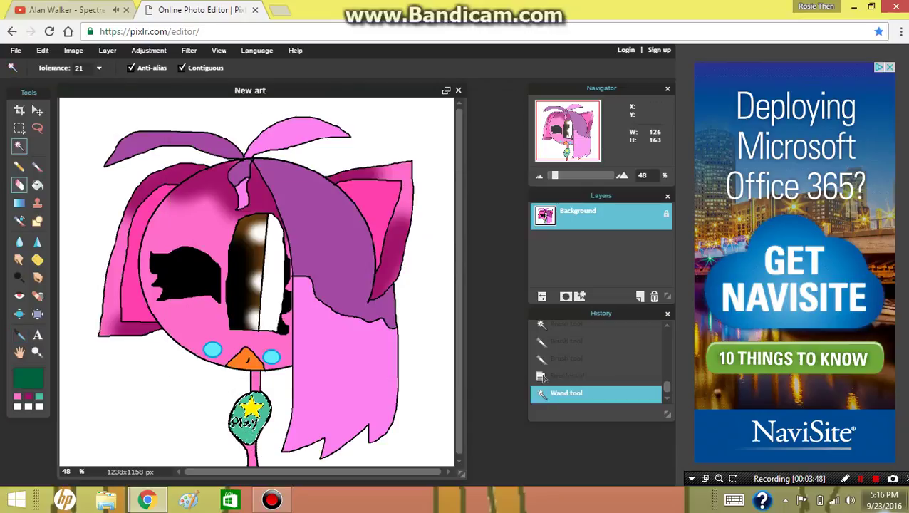
pyautogui.press('b')
pyautogui.click(79, 69)
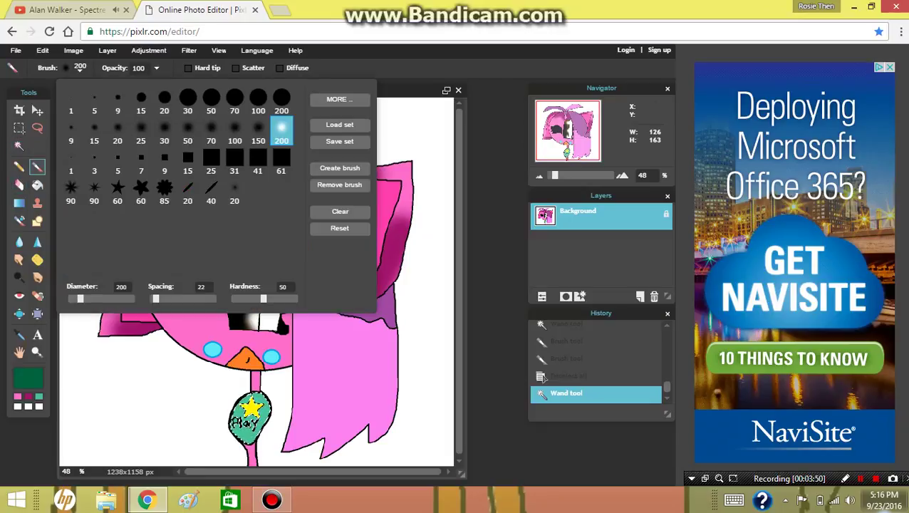
pyautogui.click(257, 129)
pyautogui.click(235, 130)
pyautogui.click(79, 68)
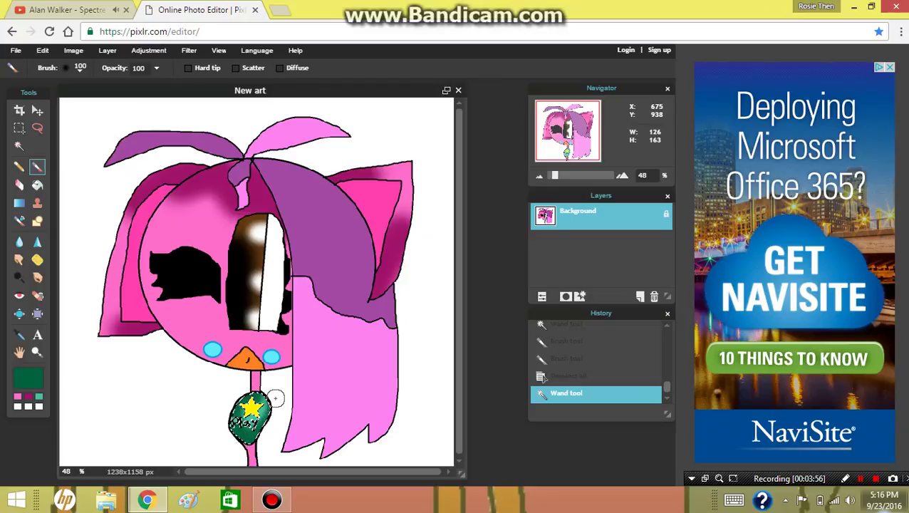
pyautogui.moveTo(272, 393); pyautogui.dragTo(242, 428)
pyautogui.press('l')
pyautogui.click(150, 146)
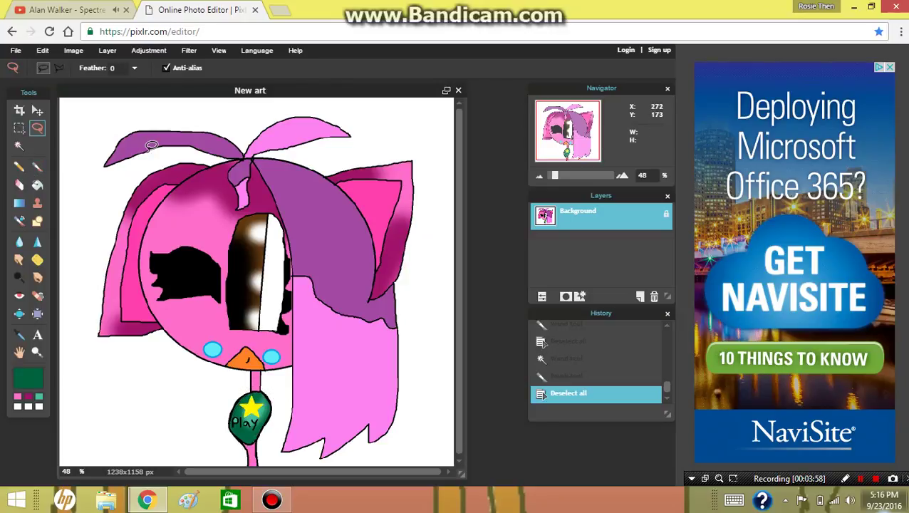
# - Wand-select the white background around the character and choose the striped pink preset for the Gradient tool
pyautogui.click(19, 146)
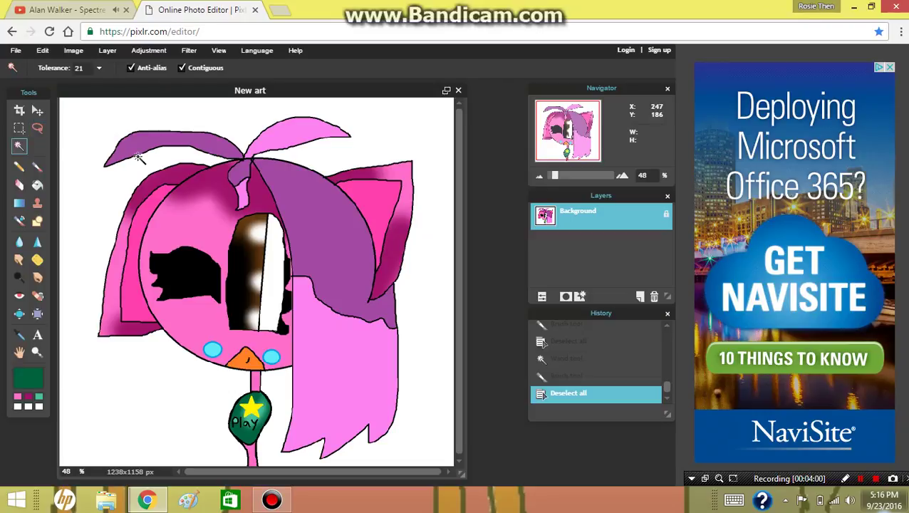
pyautogui.click(67, 186)
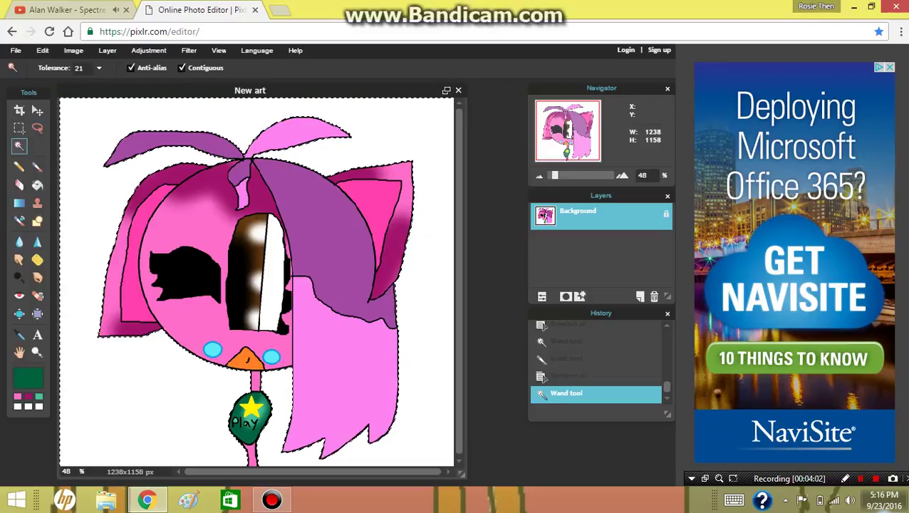
pyautogui.click(19, 203)
pyautogui.click(182, 67)
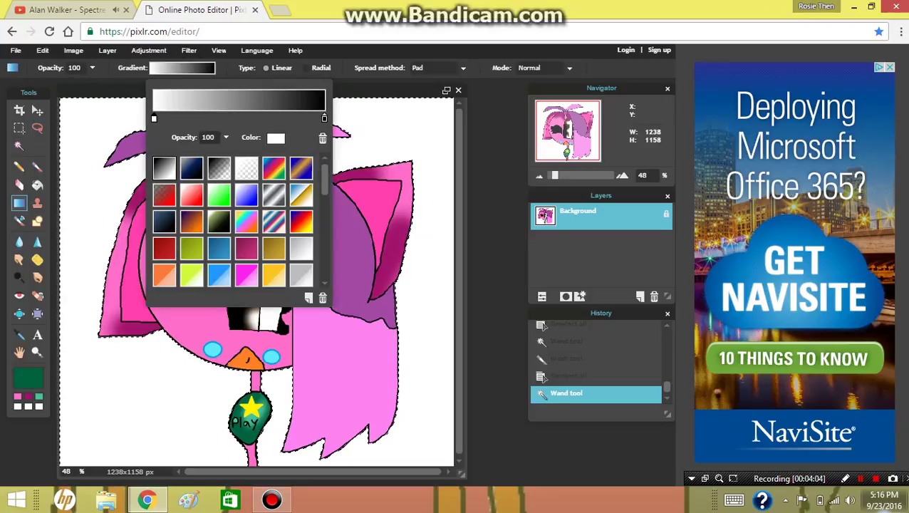
pyautogui.scroll(-3, 232, 221)
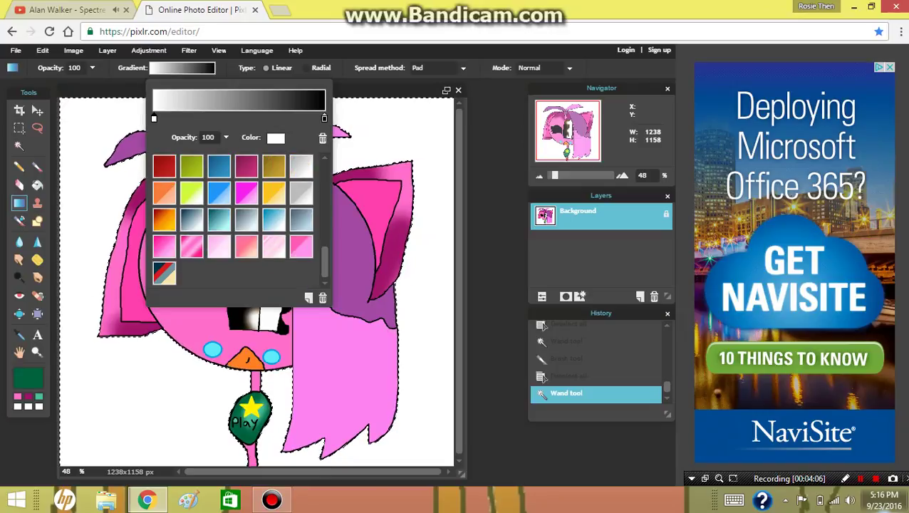
pyautogui.click(192, 247)
pyautogui.click(493, 350)
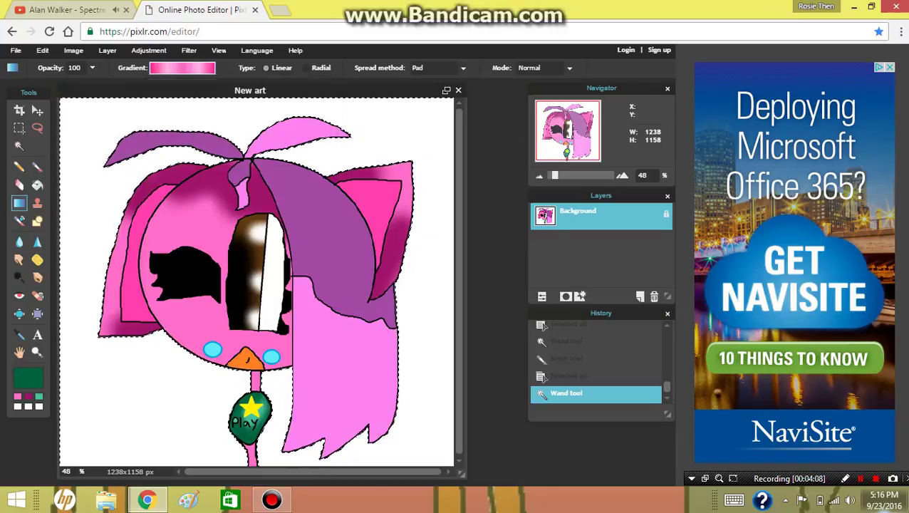
# - Change the gradient's second color stop to the purple c800ff
pyautogui.click(181, 67)
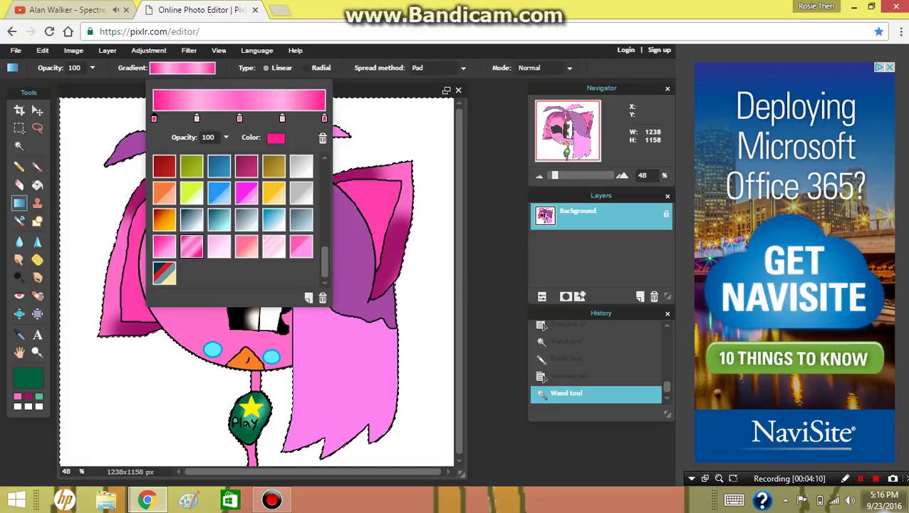
pyautogui.click(196, 118)
pyautogui.click(276, 138)
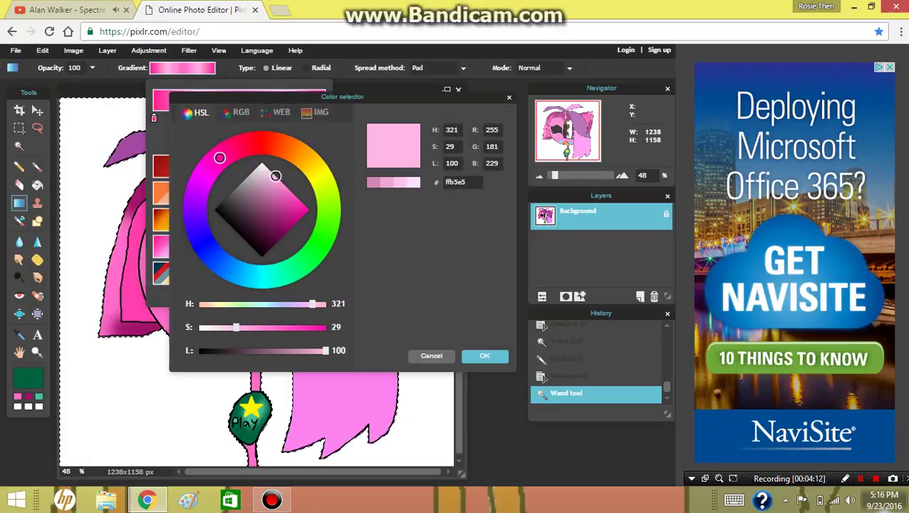
pyautogui.click(198, 190)
pyautogui.moveTo(299, 211); pyautogui.dragTo(309, 209)
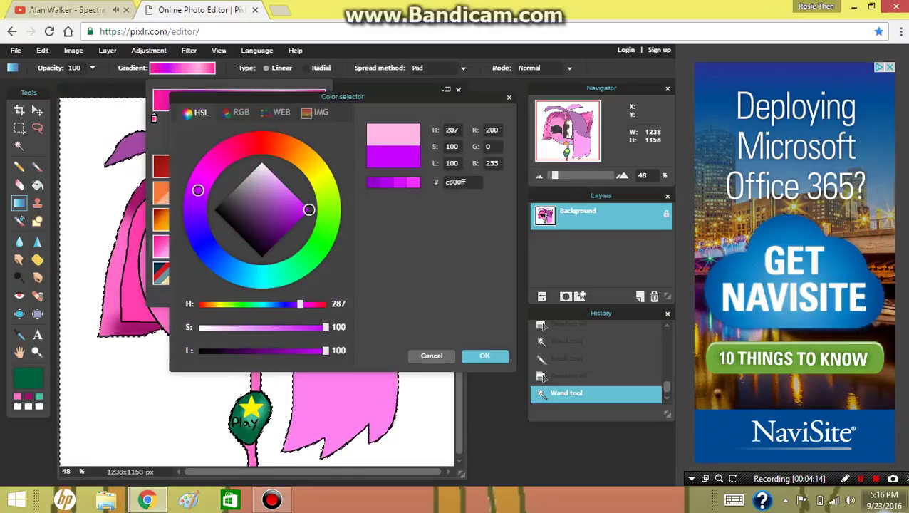
pyautogui.click(484, 355)
# - Change the gradient's fourth color stop to the purple bb00ff
pyautogui.click(282, 119)
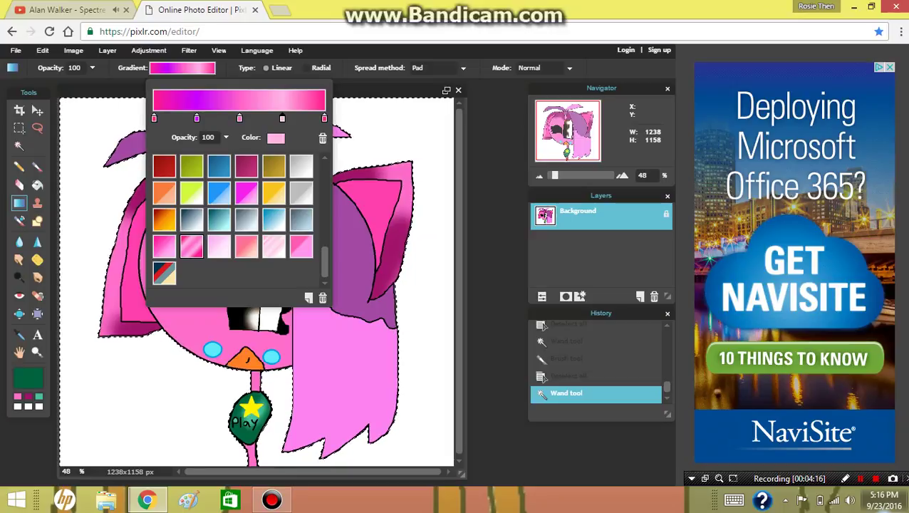
pyautogui.click(275, 137)
pyautogui.moveTo(219, 157); pyautogui.dragTo(196, 193)
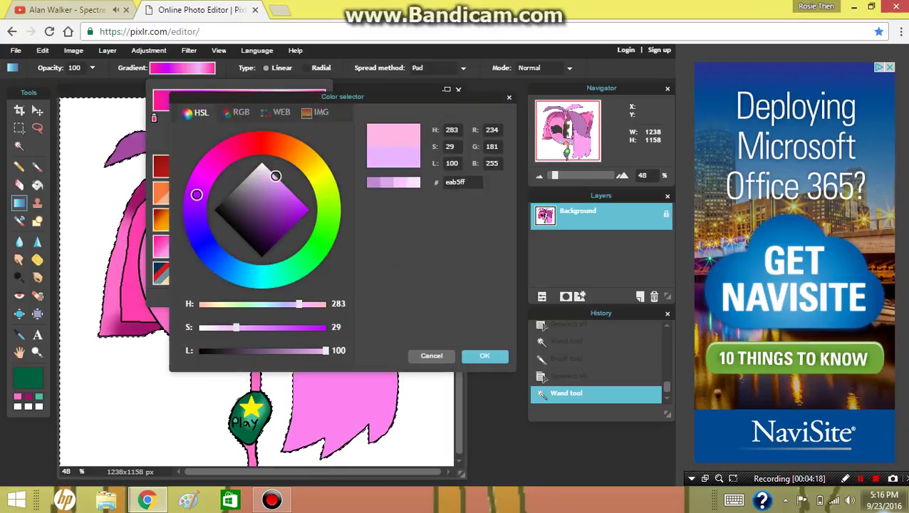
pyautogui.click(309, 210)
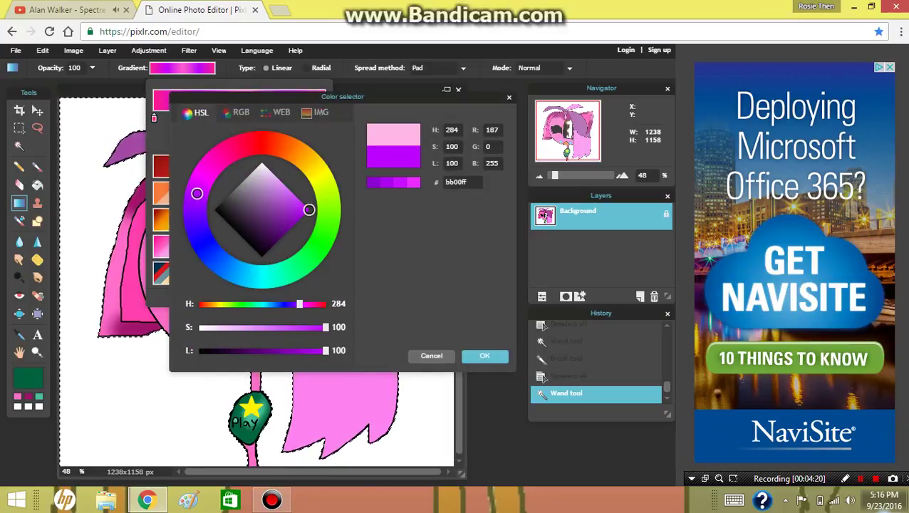
pyautogui.click(484, 356)
pyautogui.click(484, 356)
# - Fill the selected background with the pink and purple gradient diagonally from the upper right to the lower left corner, and deselect
pyautogui.moveTo(437, 102)
pyautogui.mouseDown()
pyautogui.moveTo(288, 213)
pyautogui.moveTo(64, 449)
pyautogui.mouseUp()
pyautogui.click(37, 127)
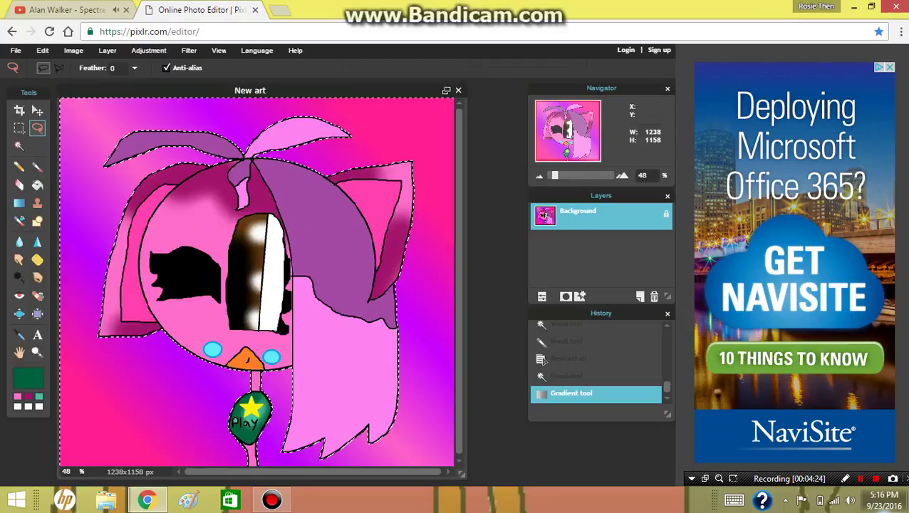
pyautogui.click(139, 156)
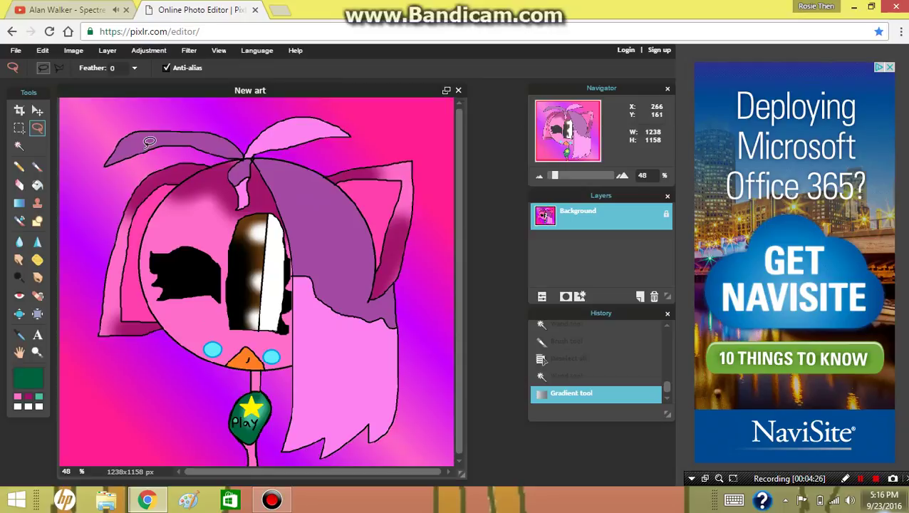
# - Sample the purple of the large hair section and darken the brush color to the deep purple 270f29
pyautogui.click(19, 335)
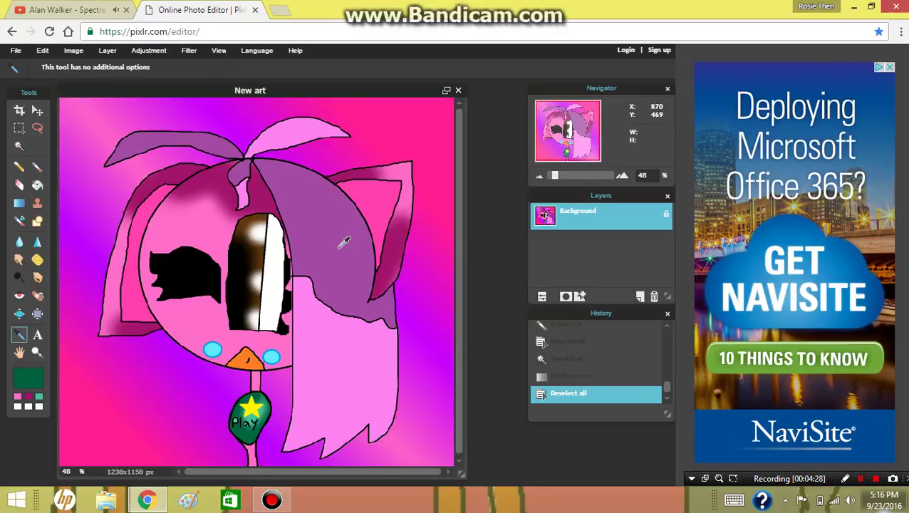
pyautogui.click(344, 242)
pyautogui.click(29, 378)
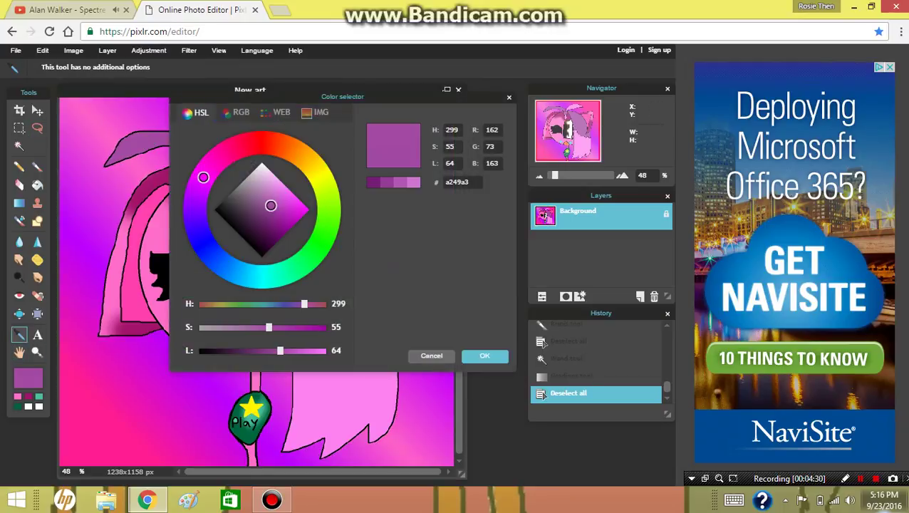
pyautogui.click(373, 182)
pyautogui.moveTo(272, 223); pyautogui.dragTo(266, 252)
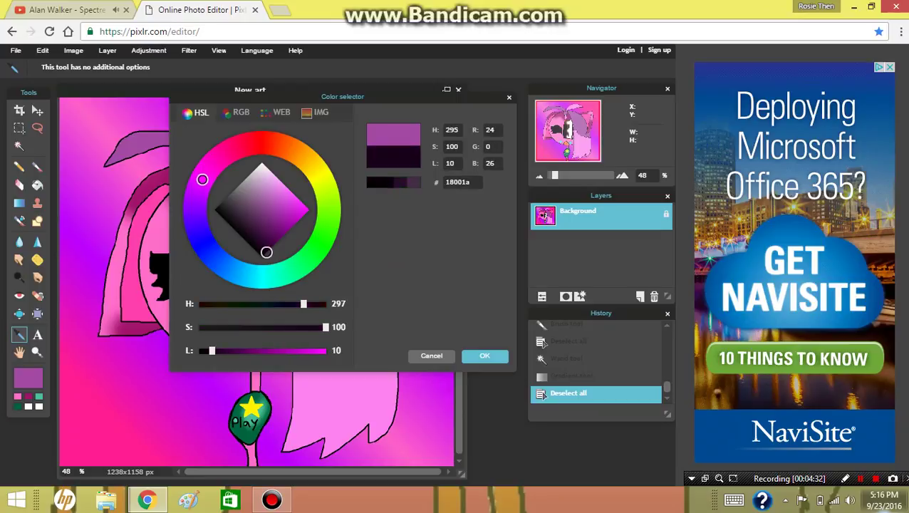
pyautogui.click(251, 232)
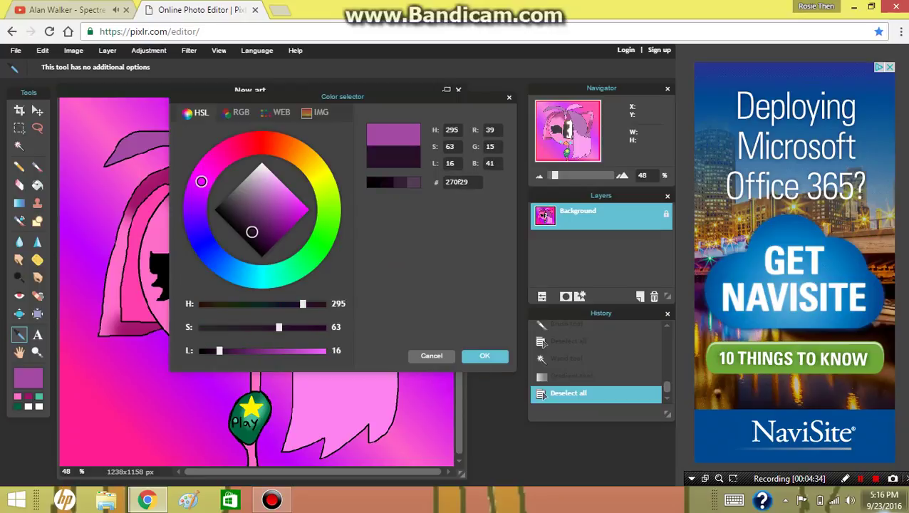
pyautogui.click(485, 356)
# - Wand-select the large purple hair section and brush soft dark shading along its outer edge down to the tip beside the ear
pyautogui.click(19, 145)
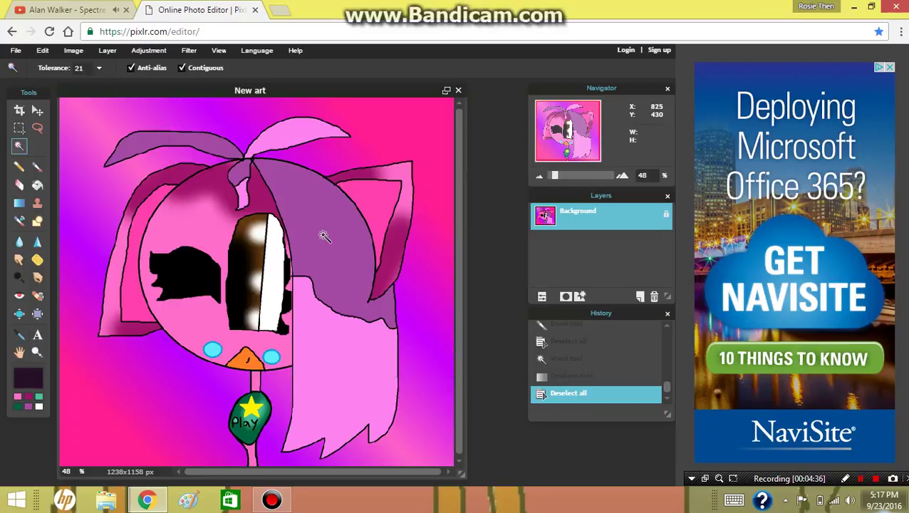
pyautogui.click(333, 236)
pyautogui.click(38, 166)
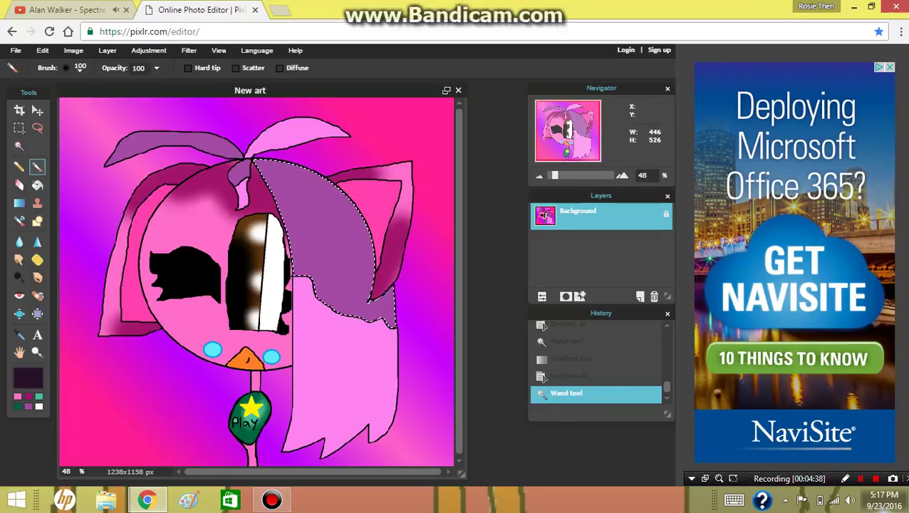
pyautogui.moveTo(255, 161)
pyautogui.mouseDown()
pyautogui.moveTo(342, 193)
pyautogui.moveTo(376, 296)
pyautogui.mouseUp()
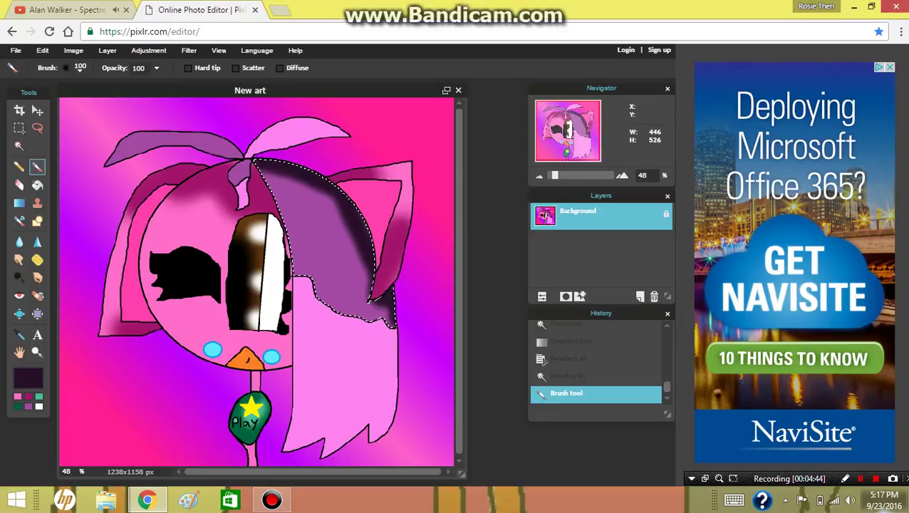
# - Wand-select the purple strand sticking out above the head and brush dark purple shading along its length
pyautogui.press('w')
pyautogui.click(168, 153)
pyautogui.press('b')
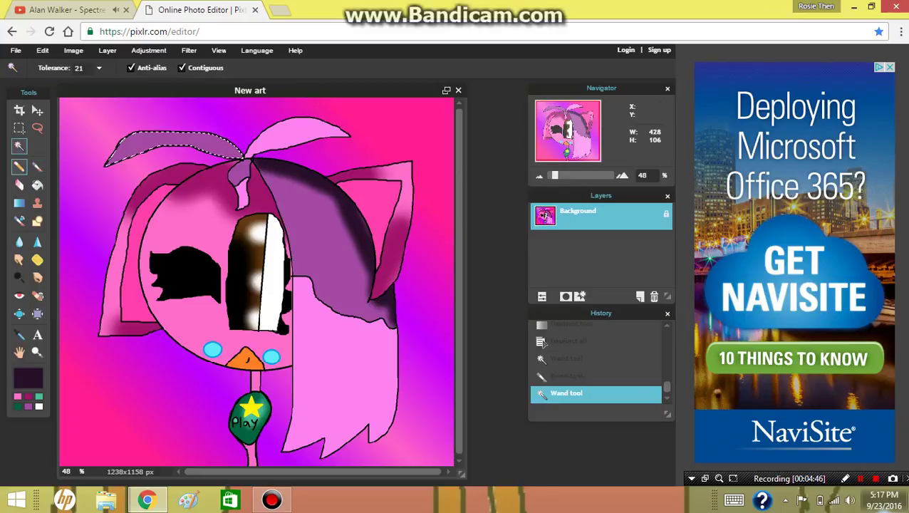
pyautogui.moveTo(145, 141)
pyautogui.mouseDown()
pyautogui.moveTo(91, 176)
pyautogui.moveTo(124, 148)
pyautogui.moveTo(182, 128)
pyautogui.moveTo(268, 159)
pyautogui.mouseUp()
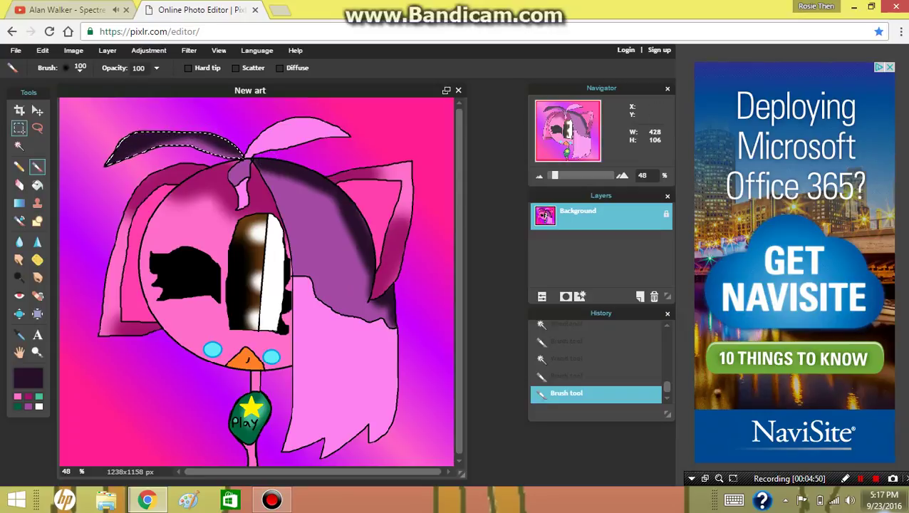
# - Wand-select the small purple part of the forehead lock, brush dark shading onto its edges, and deselect
pyautogui.press('w')
pyautogui.click(242, 168)
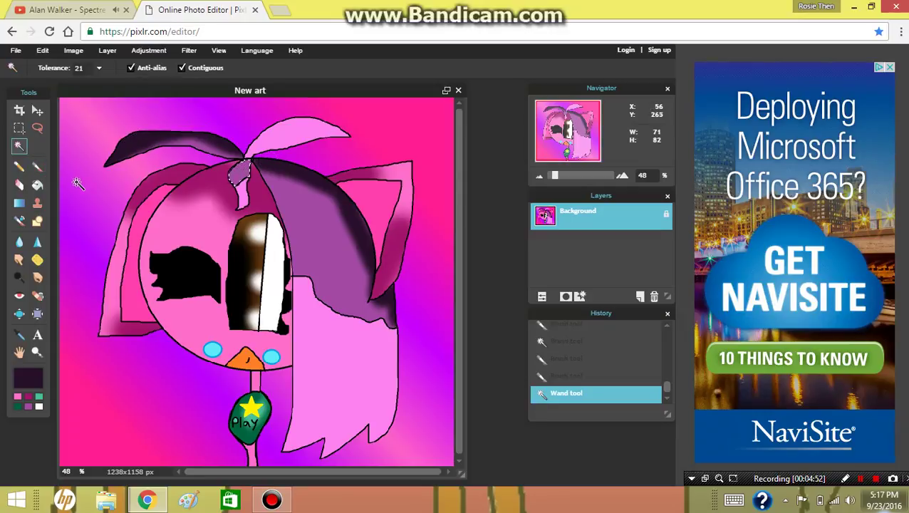
pyautogui.click(37, 166)
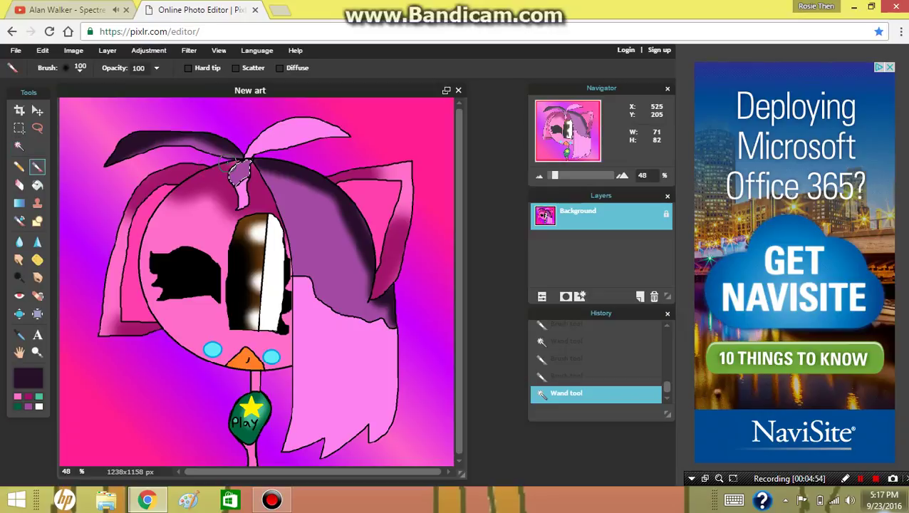
pyautogui.moveTo(223, 188)
pyautogui.mouseDown()
pyautogui.moveTo(243, 157)
pyautogui.moveTo(246, 180)
pyautogui.mouseUp()
pyautogui.click(37, 128)
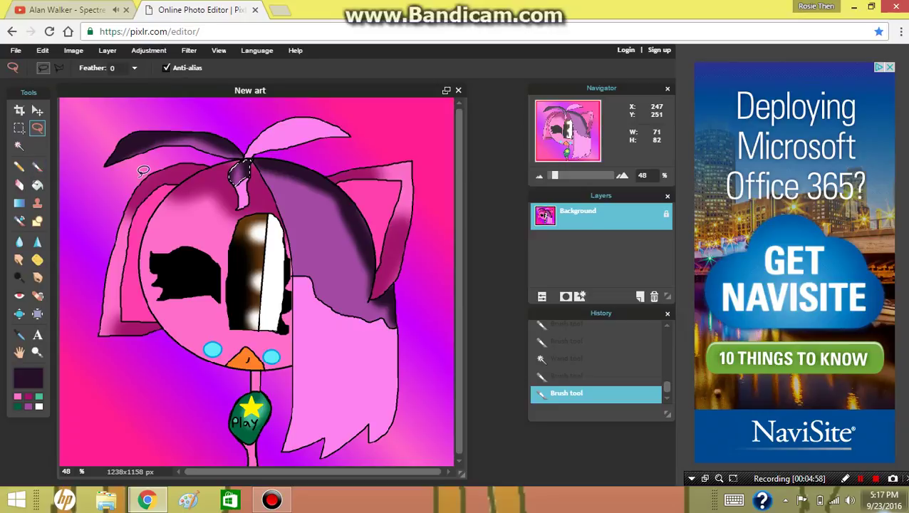
pyautogui.click(142, 173)
# - Sample the light pink of the lower hair and change the brush color to a darker magenta purple
pyautogui.press('i')
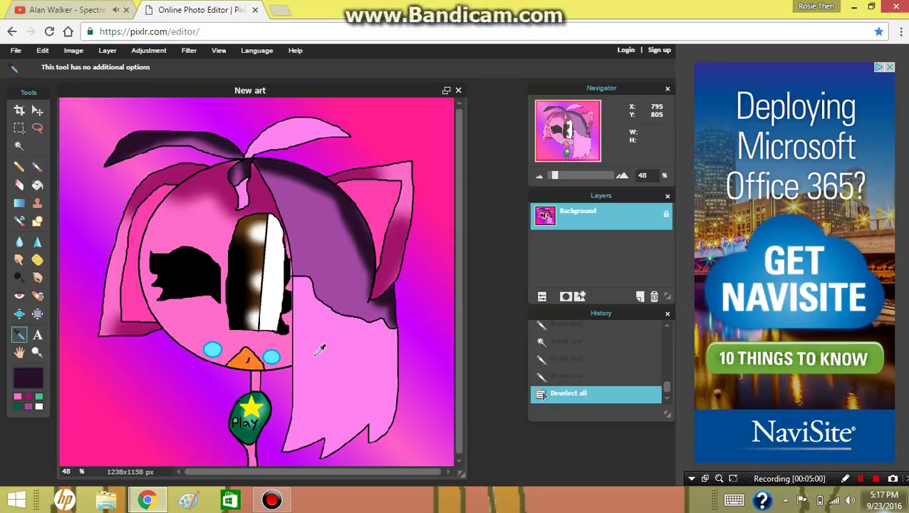
pyautogui.click(320, 349)
pyautogui.click(40, 374)
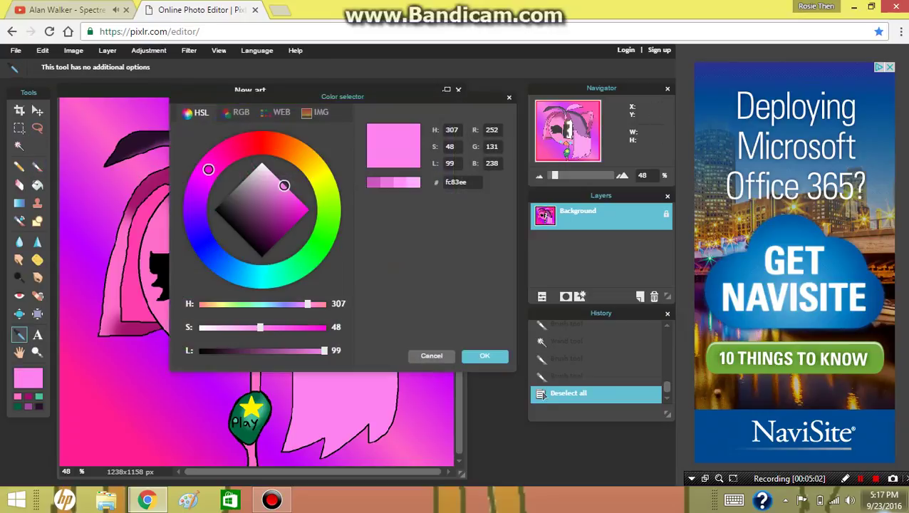
pyautogui.click(280, 199)
pyautogui.click(290, 211)
pyautogui.click(484, 355)
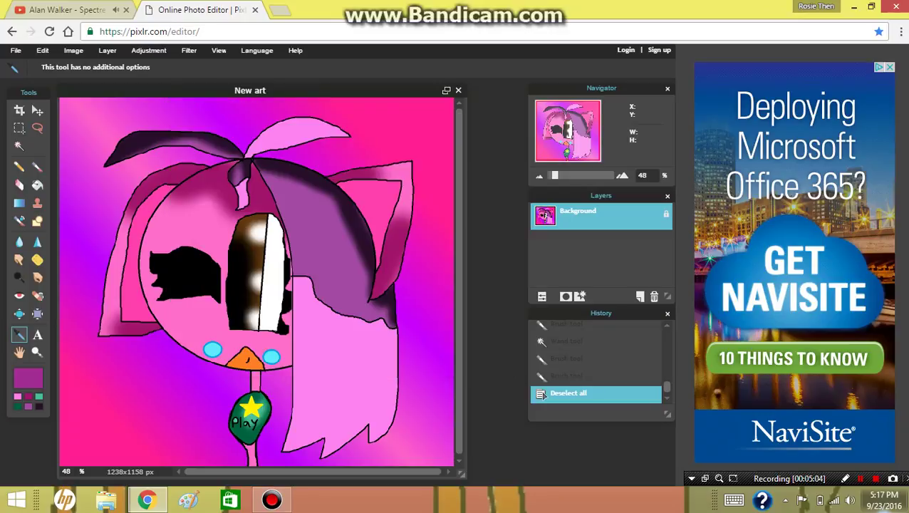
# - Wand-select the long light pink hair section and shade around its edges with a soft brush of size 200
pyautogui.click(19, 145)
pyautogui.click(354, 374)
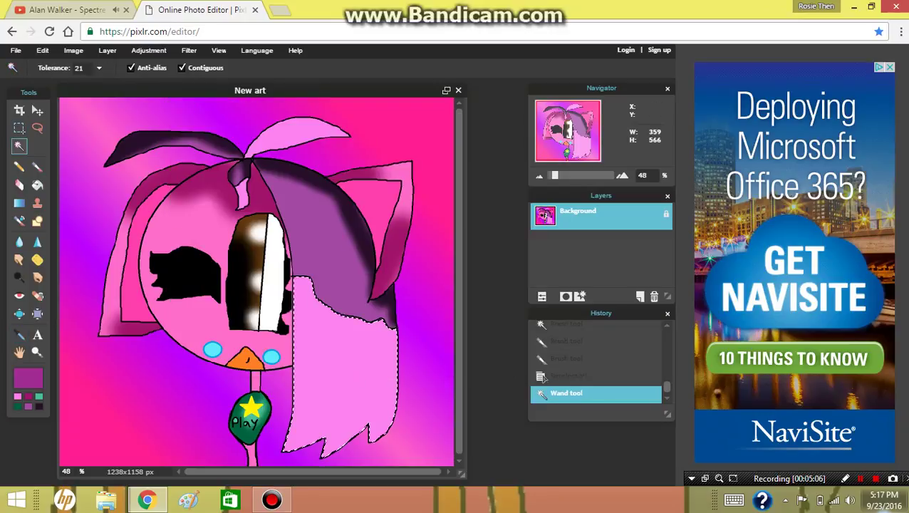
pyautogui.click(37, 166)
pyautogui.click(68, 67)
pyautogui.click(282, 132)
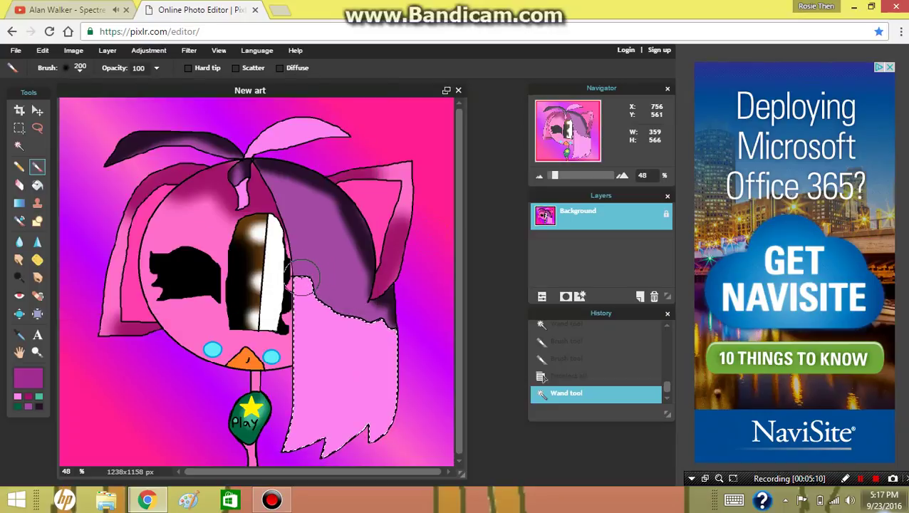
pyautogui.moveTo(306, 282)
pyautogui.mouseDown()
pyautogui.moveTo(281, 445)
pyautogui.moveTo(302, 433)
pyautogui.moveTo(347, 444)
pyautogui.moveTo(369, 428)
pyautogui.moveTo(391, 390)
pyautogui.moveTo(381, 317)
pyautogui.mouseUp()
# - Wand-select the light pink strand above the head and brush soft magenta purple shading along its upper edge
pyautogui.click(20, 145)
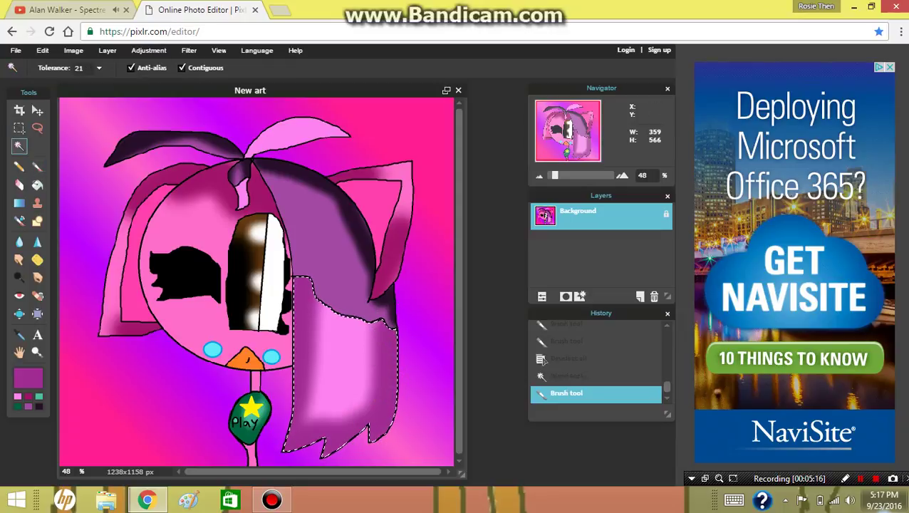
pyautogui.click(299, 126)
pyautogui.press('b')
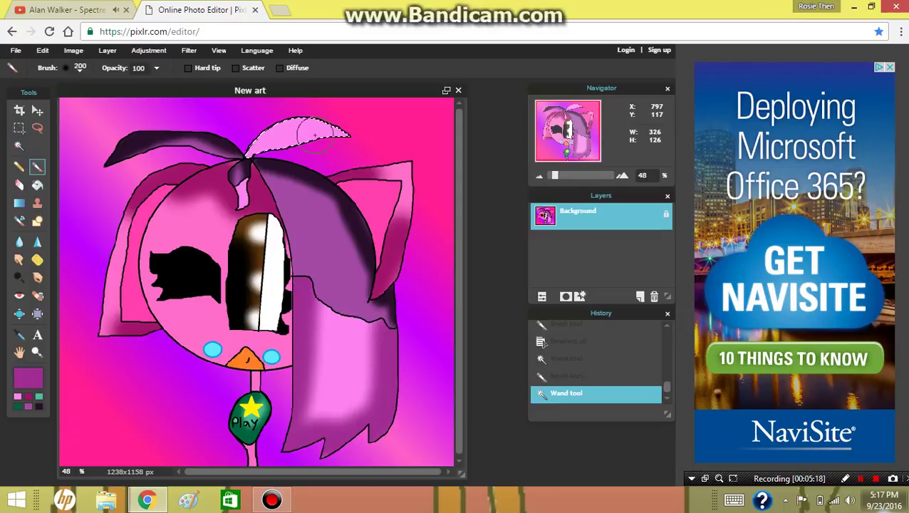
pyautogui.moveTo(328, 125); pyautogui.dragTo(256, 139)
# - Wand-select the small pink tip of the forehead lock, shade it with magenta purple, and deselect
pyautogui.press('w')
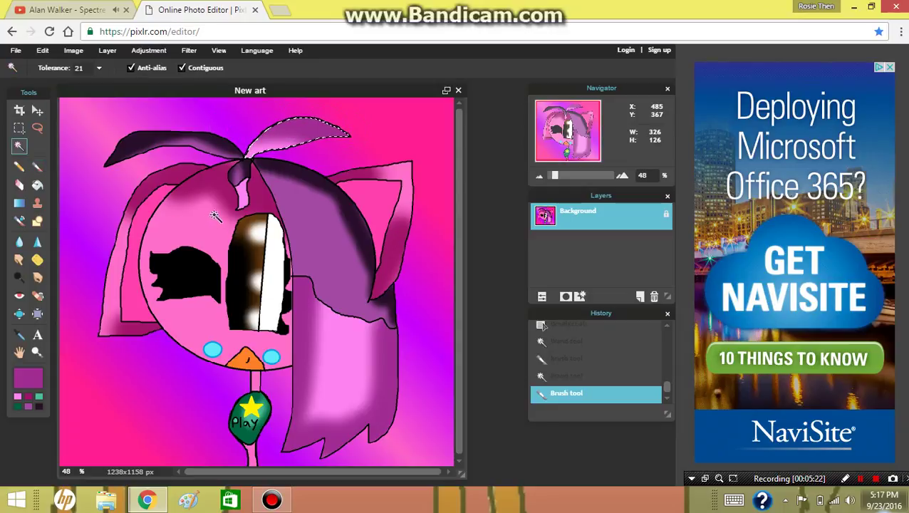
pyautogui.click(241, 200)
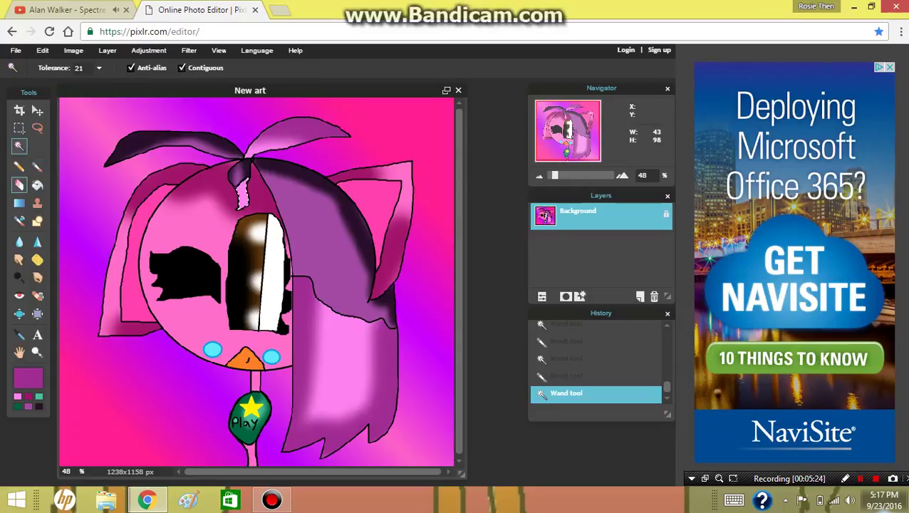
pyautogui.press('b')
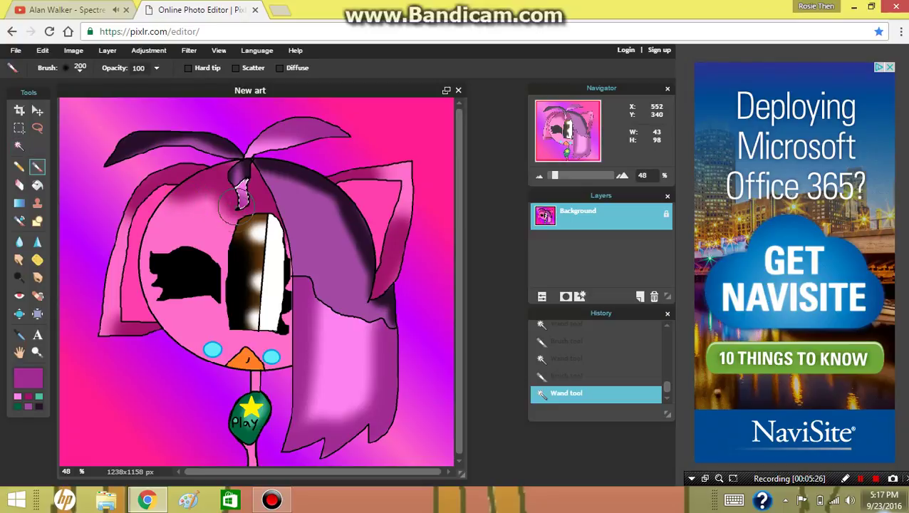
pyautogui.click(237, 203)
pyautogui.click(37, 128)
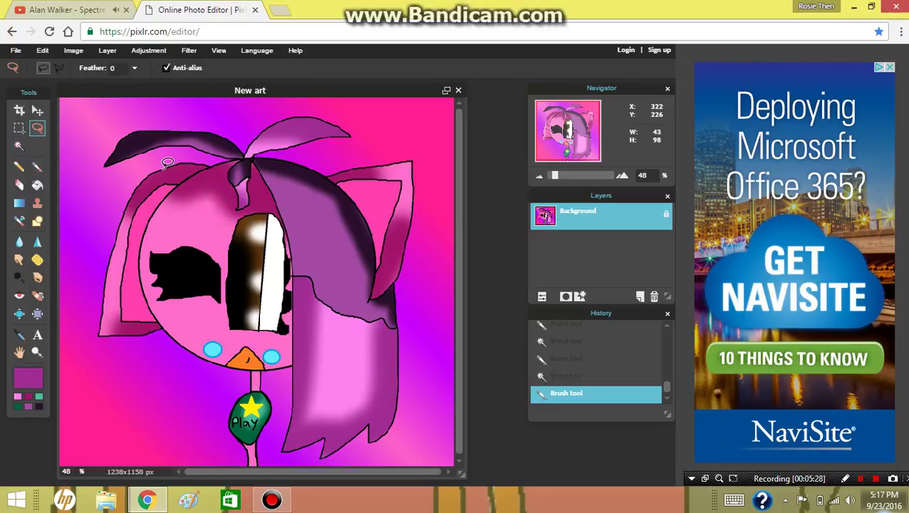
pyautogui.hotkey('ctrl', 'd')
pyautogui.hotkey('shift', 'F12')
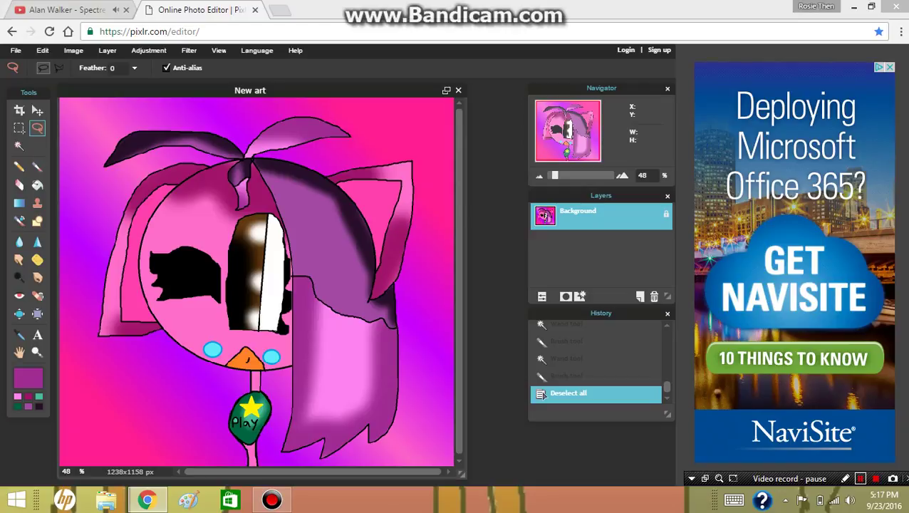